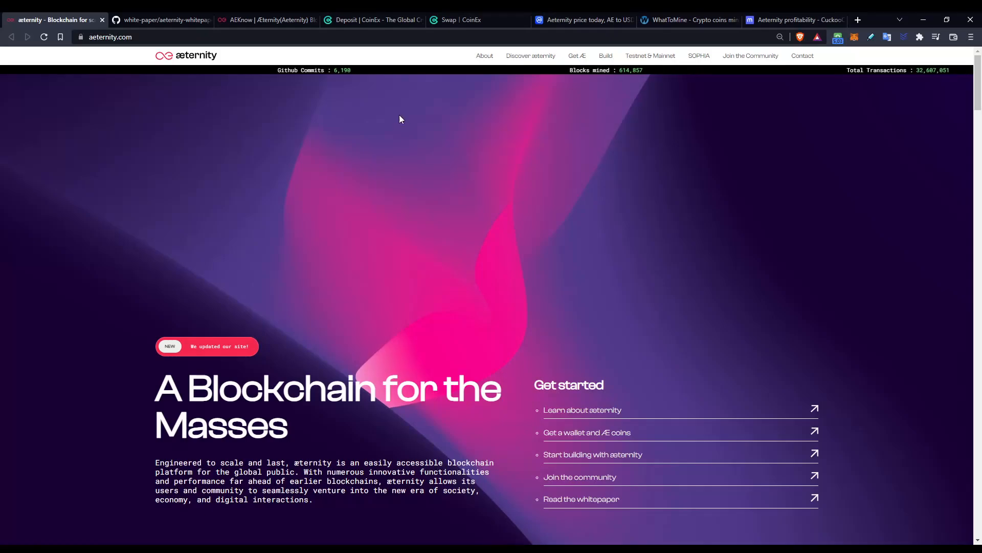
Scroll aeternity.com's About, Discover, Get Æ and Build sections, then switch to the white paper PDF
key("ctrl+l")
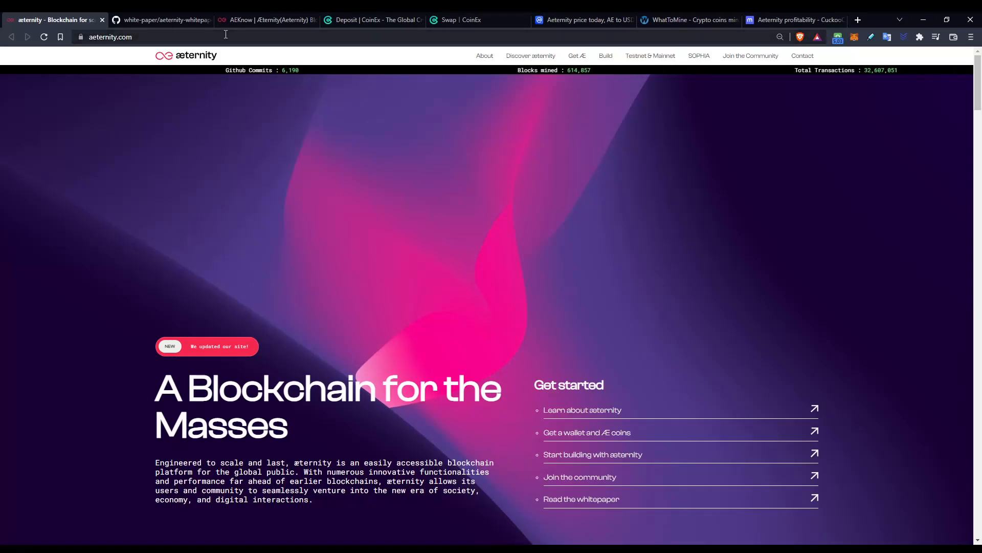
left_click(475, 217)
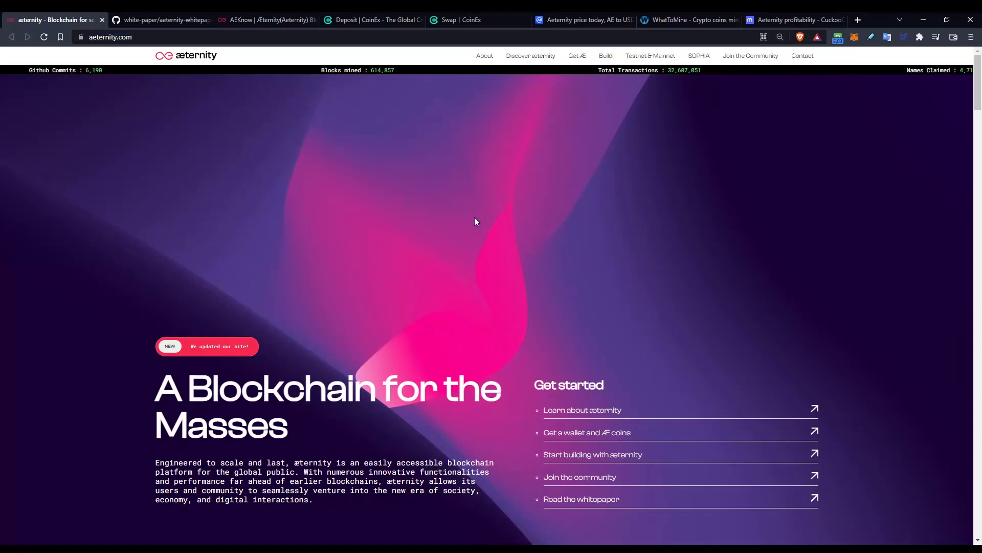
scroll(474, 217, "down", 8)
scroll(475, 217, "down", 9)
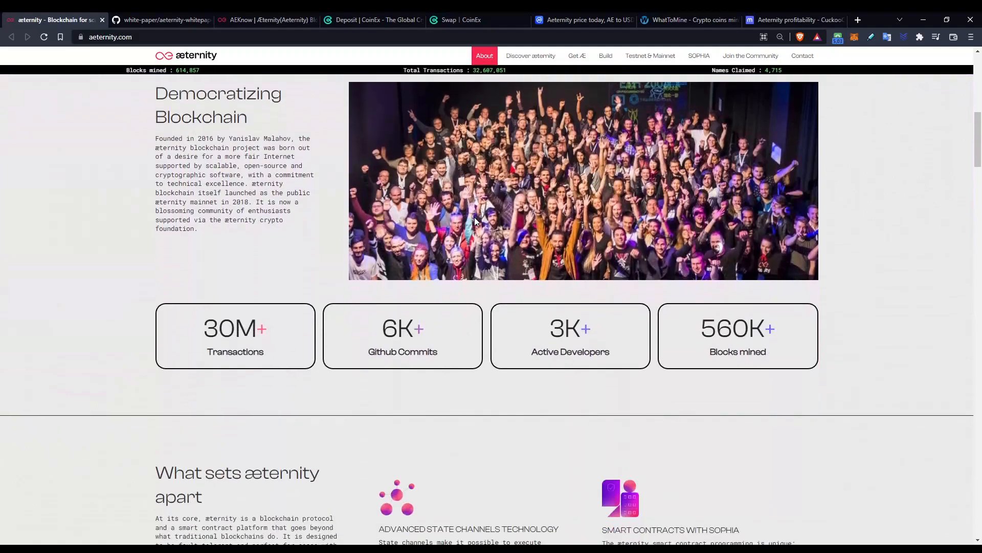
scroll(476, 217, "down", 16)
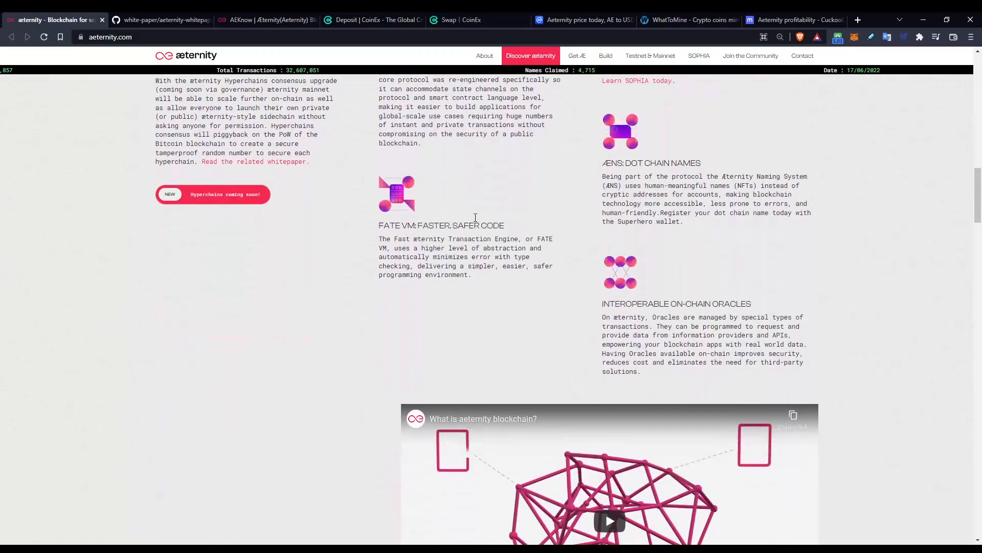
scroll(476, 221, "down", 8)
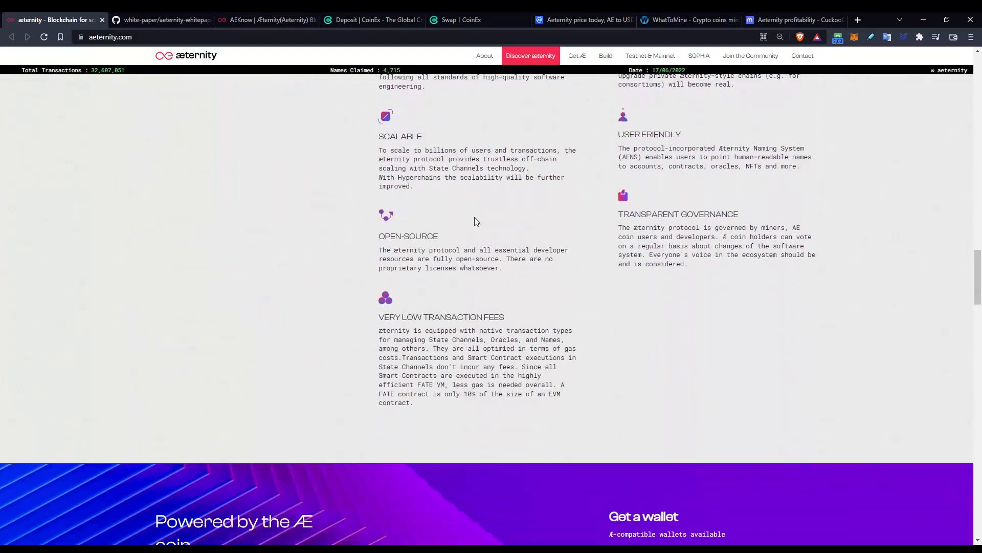
scroll(476, 221, "down", 7)
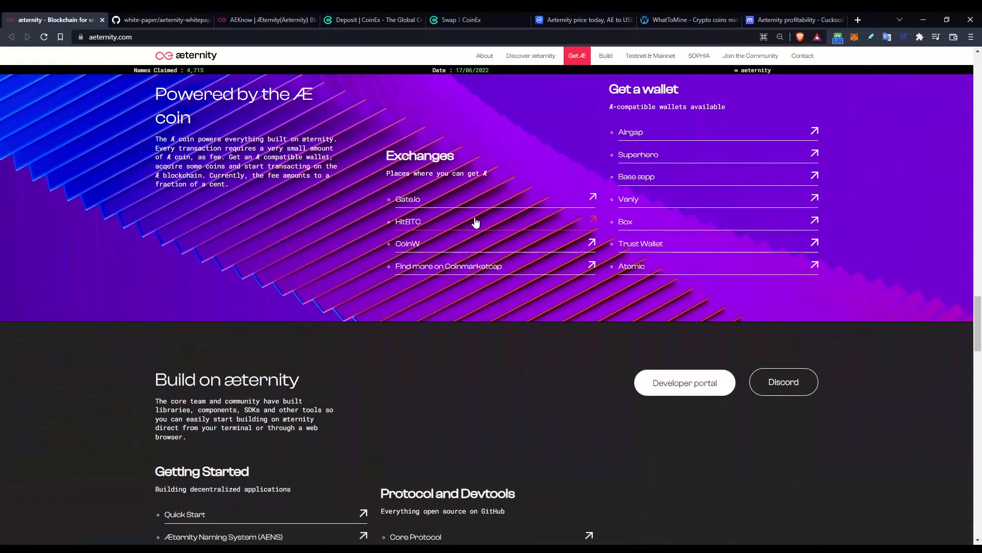
scroll(476, 222, "down", 7)
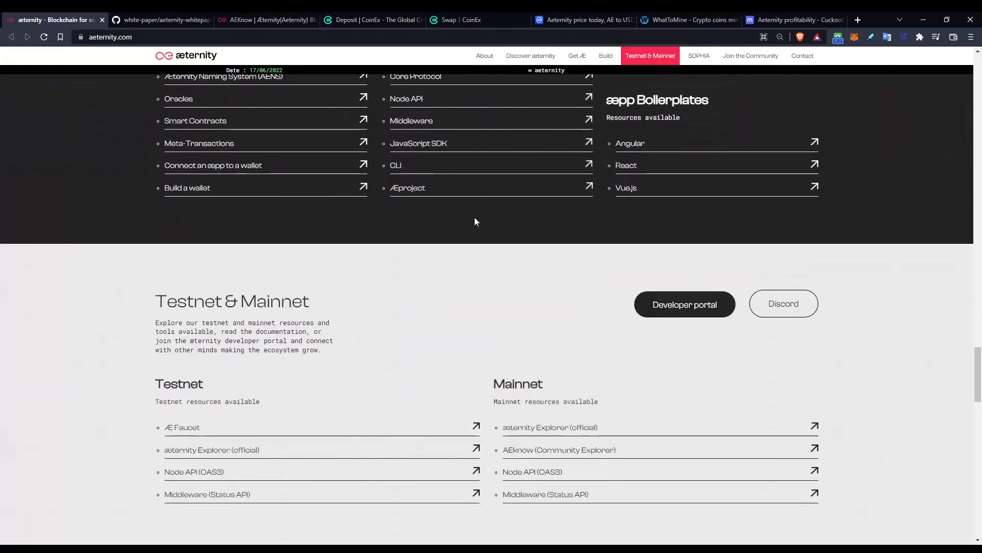
scroll(475, 222, "up", 7)
scroll(474, 217, "up", 16)
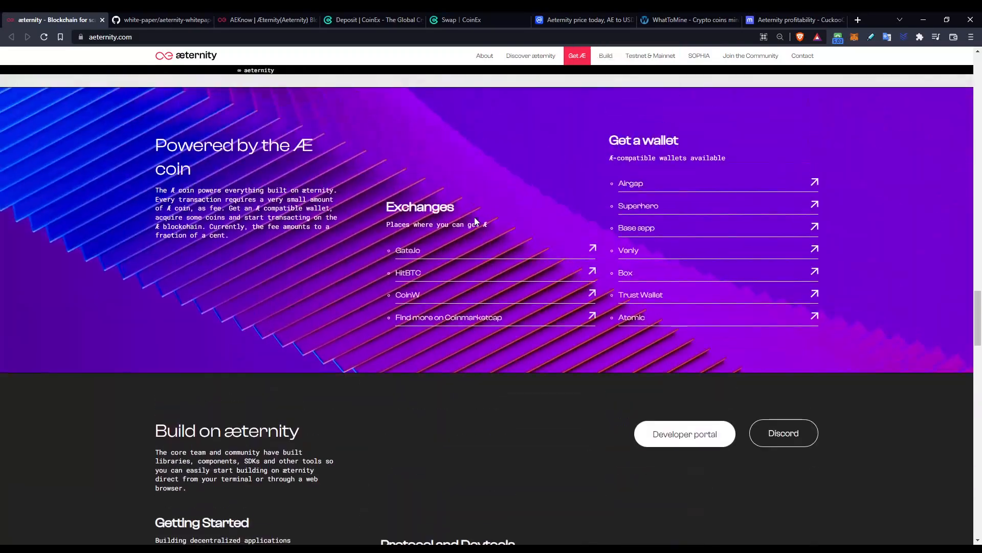
scroll(474, 217, "up", 15)
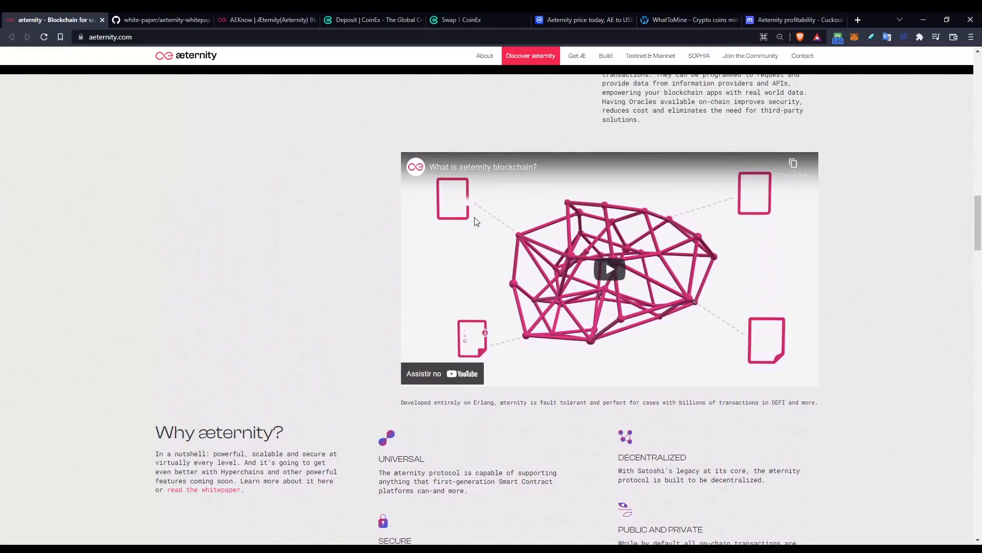
scroll(475, 224, "down", 5)
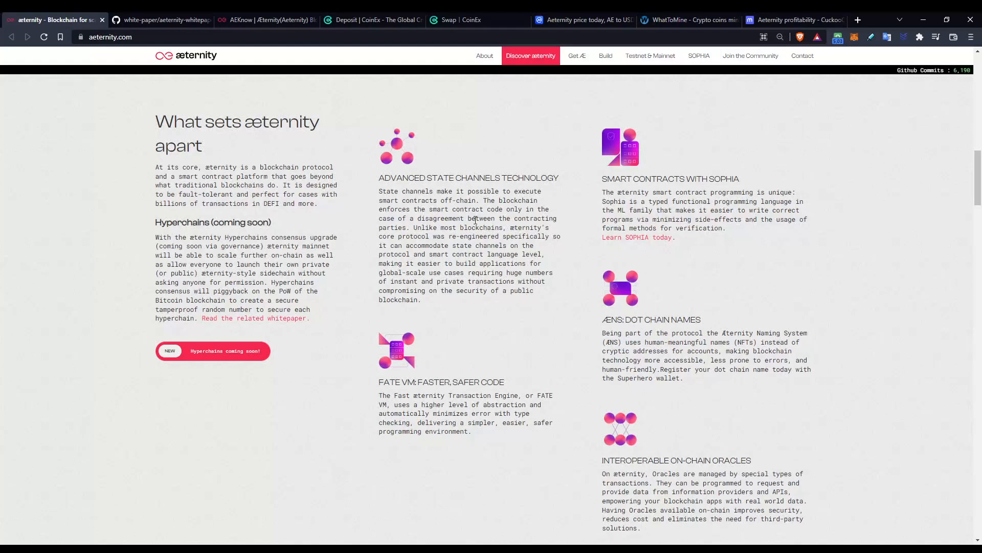
key("ctrl+Tab")
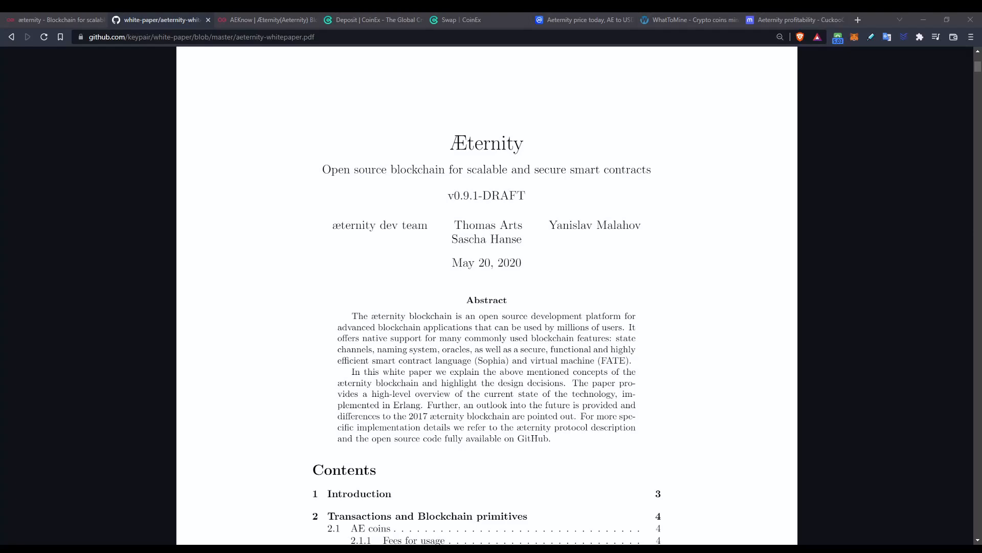
Scroll the AEKnow explorer dashboard to the footer and back, then go to CoinEx's AE deposit page
key("ctrl+Tab")
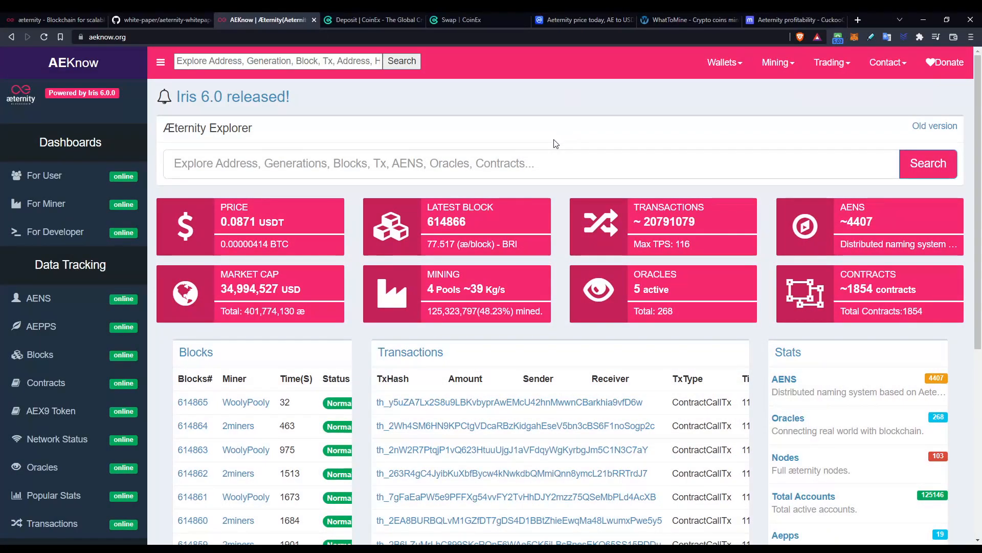
scroll(555, 143, "down", 6)
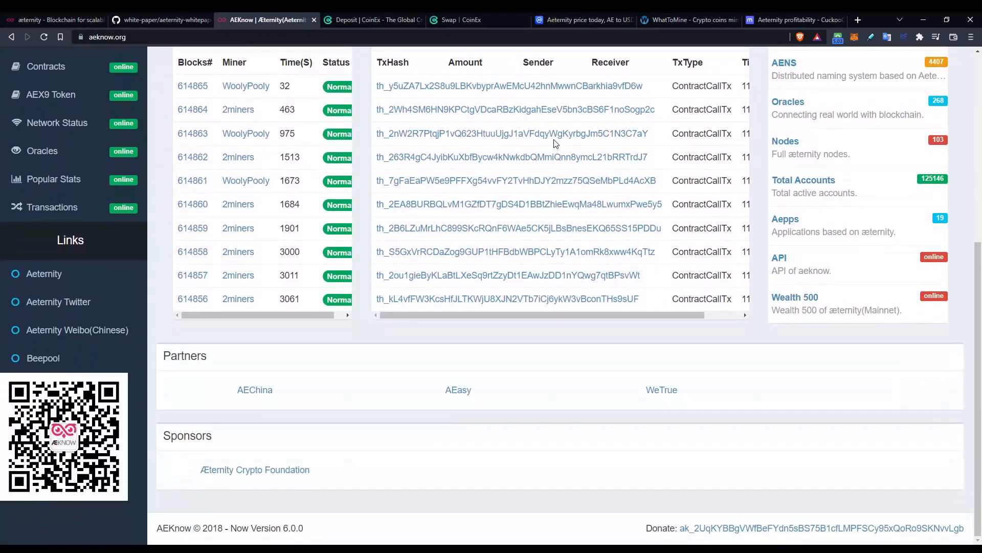
scroll(555, 143, "up", 6)
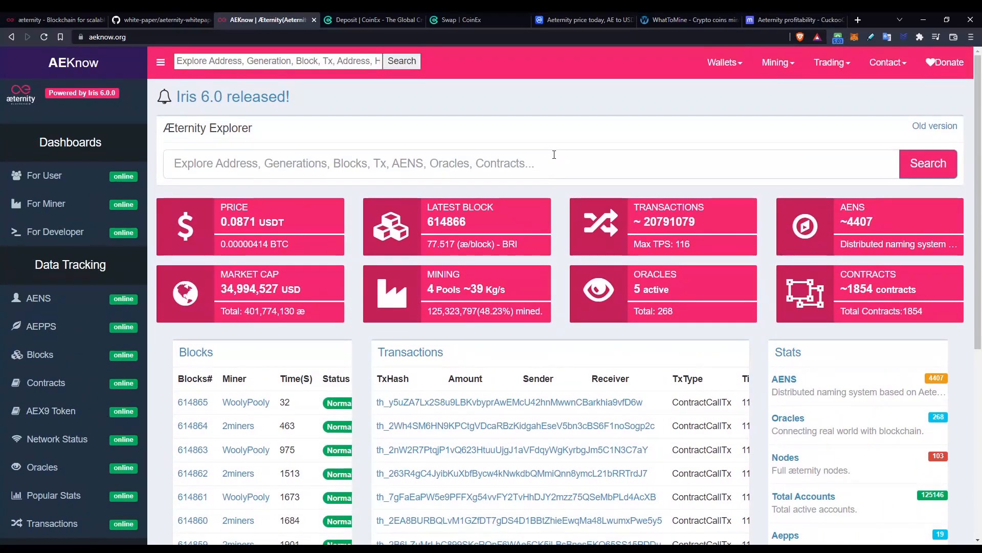
key("ctrl+Tab")
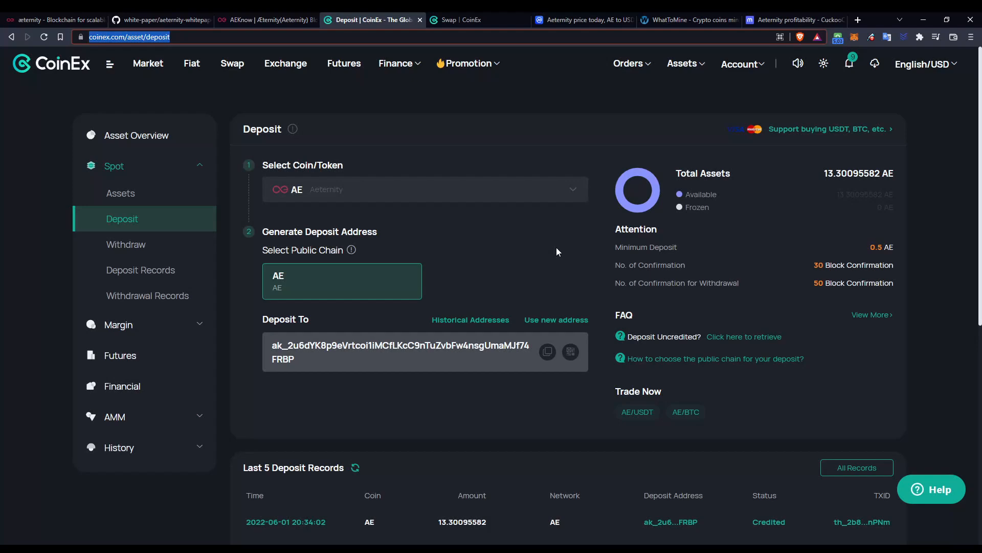
View CoinEx's AE to USDC swap with its 50 AE minimum, then CoinMarketCap's Aeternity price
key("ctrl+Tab")
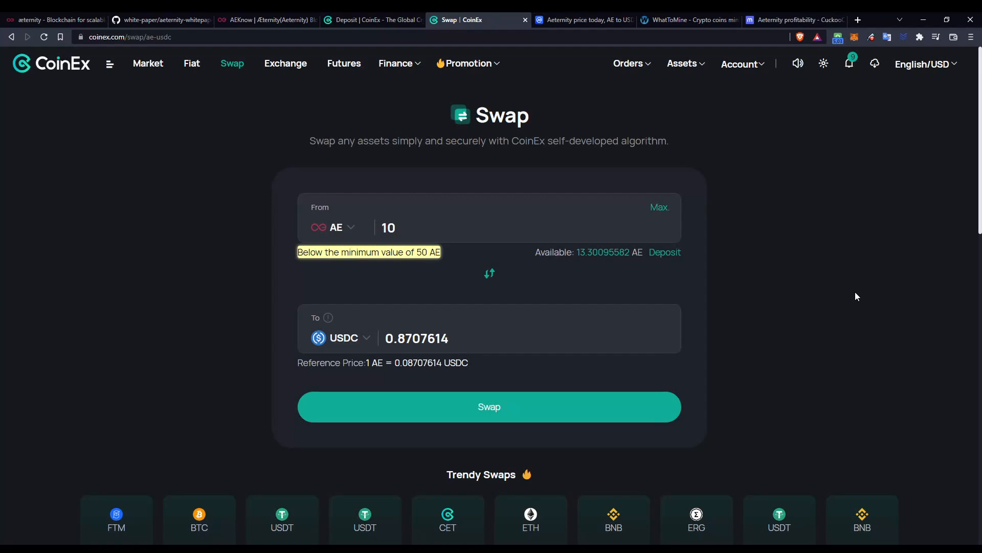
key("ctrl+Tab")
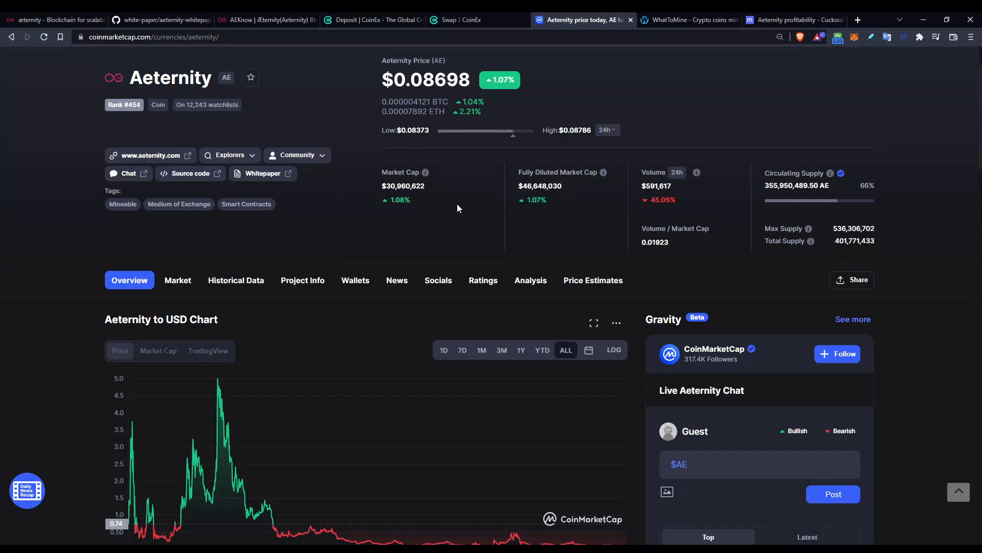
left_click_drag(470, 81, 380, 84)
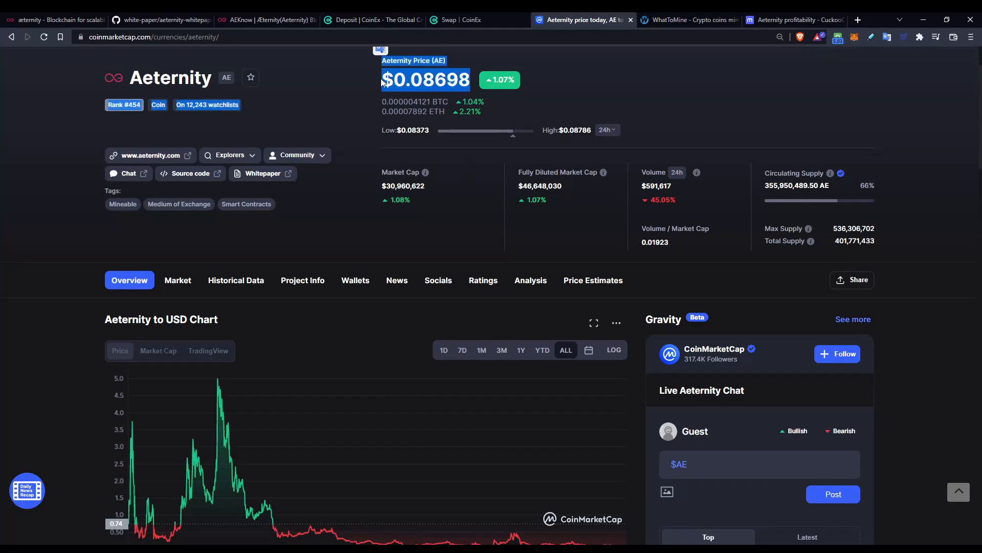
left_click(468, 89)
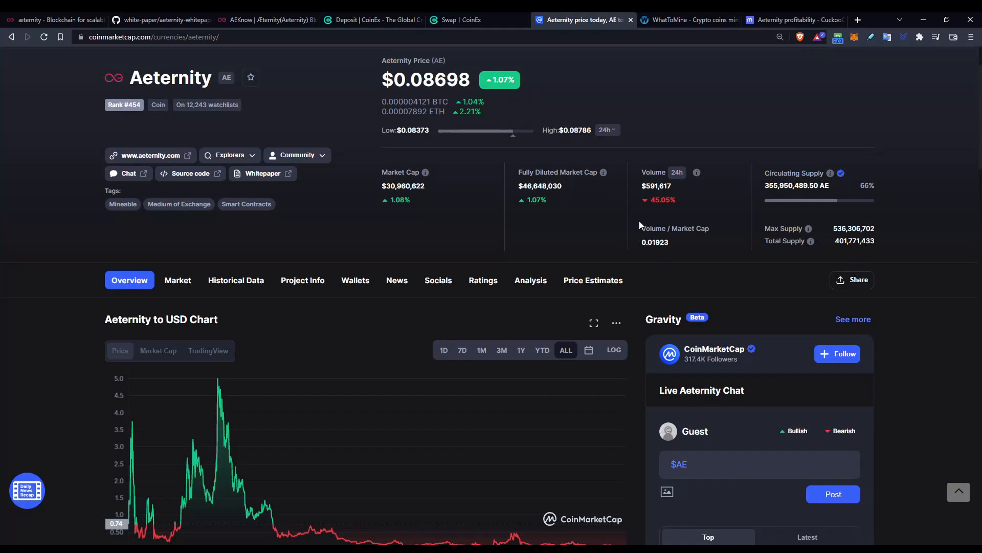
left_click_drag(641, 187, 674, 188)
left_click(671, 197)
left_click_drag(884, 228, 833, 229)
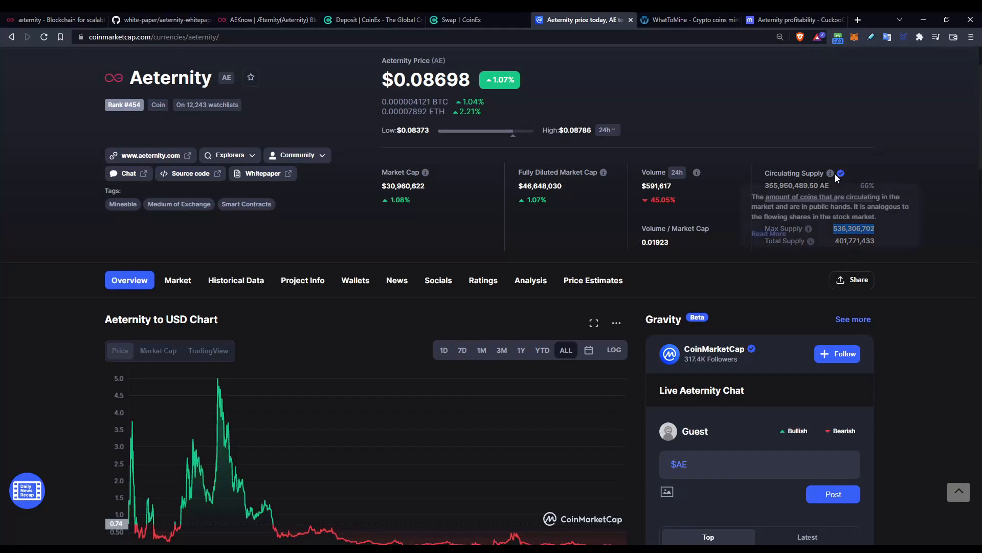
left_click(763, 181)
left_click_drag(766, 182, 831, 185)
left_click_drag(878, 242, 834, 242)
left_click(907, 225)
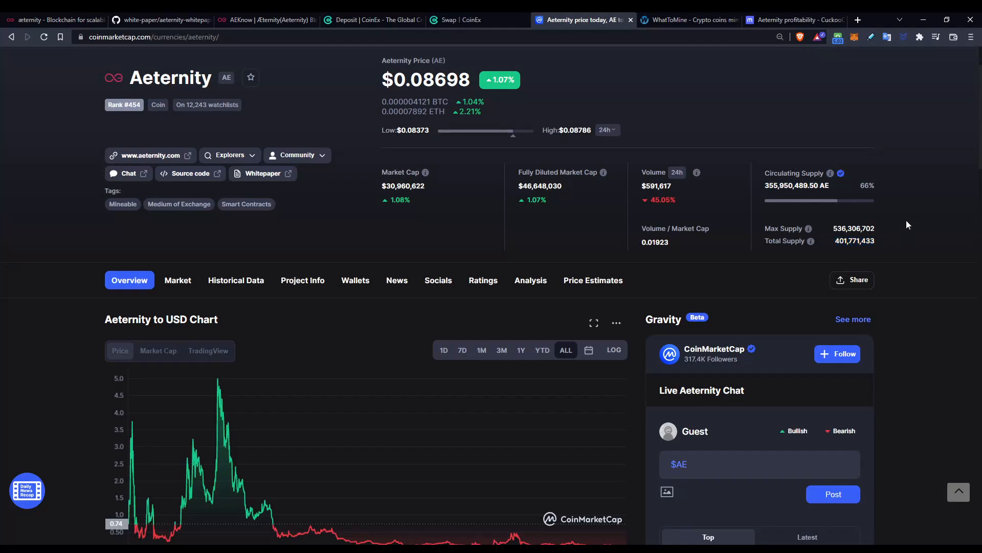
scroll(895, 223, "down", 4)
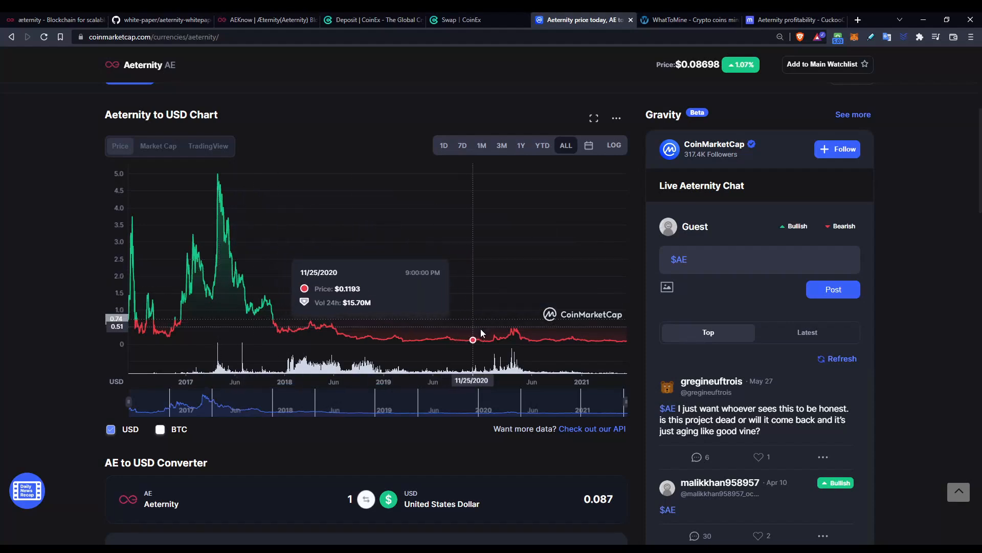
scroll(649, 278, "up", 4)
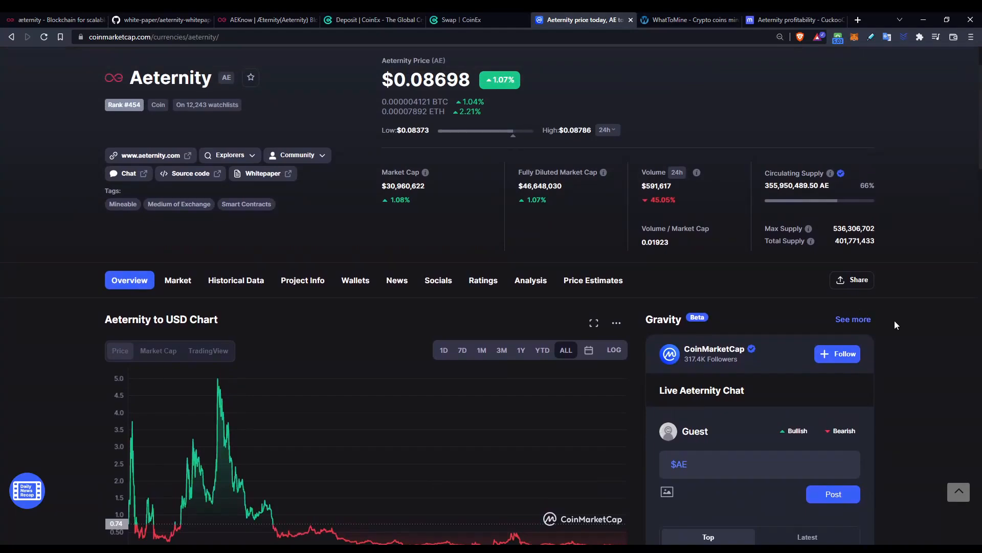
scroll(860, 313, "down", 2)
Open and scroll through CoinMarketCap's Aeternity Markets list, then move to the WhatToMine calculator
left_click(174, 179)
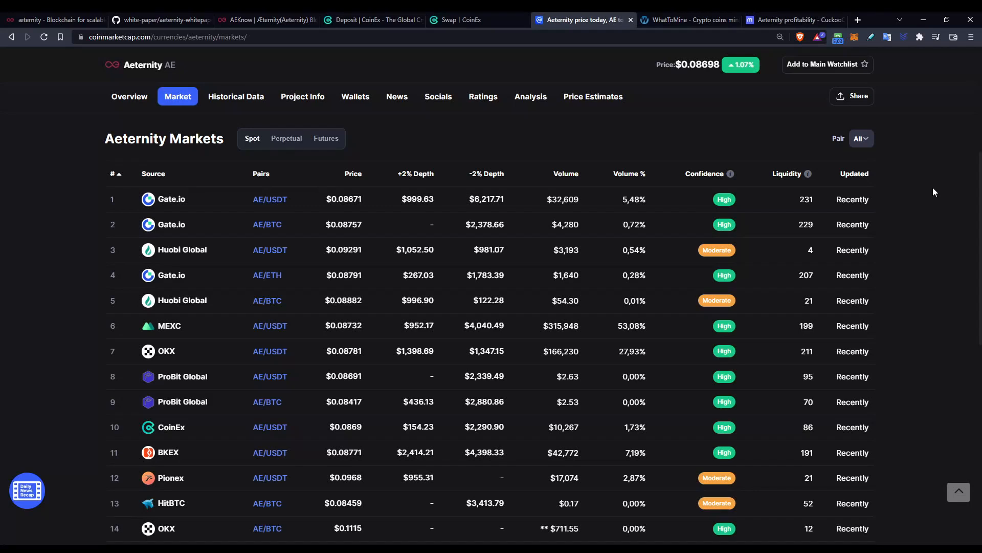
scroll(933, 191, "down", 4)
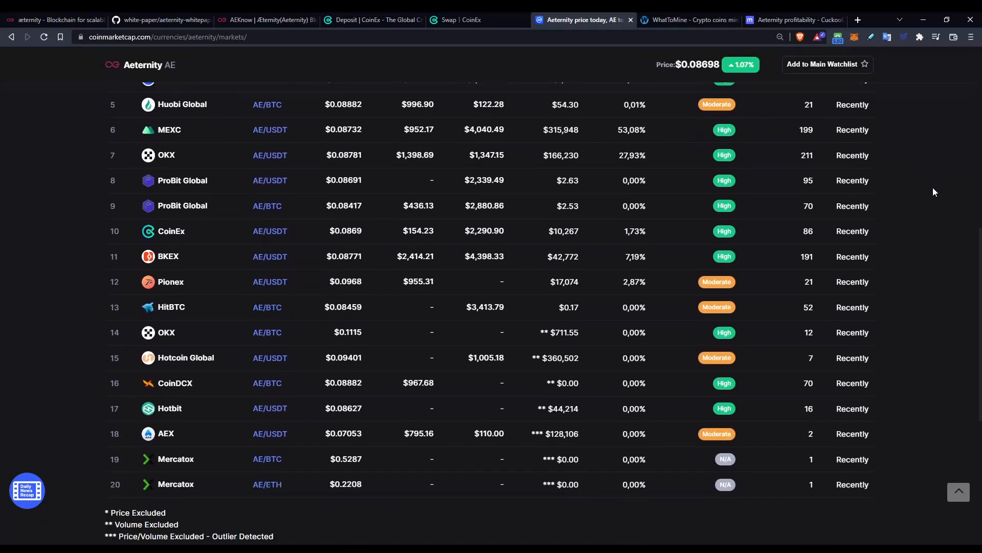
scroll(933, 192, "down", 1)
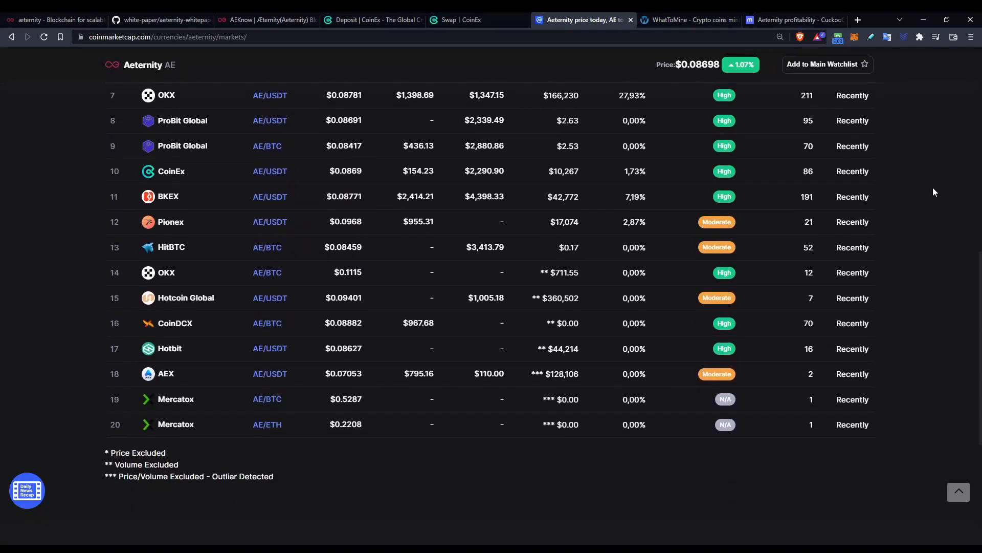
scroll(933, 190, "up", 7)
scroll(923, 268, "down", 4)
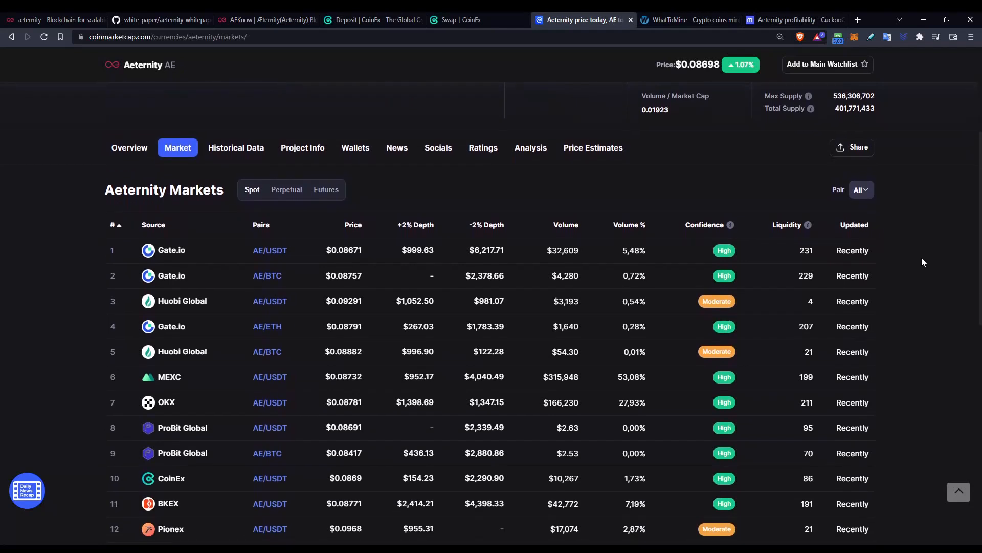
scroll(929, 258, "up", 1)
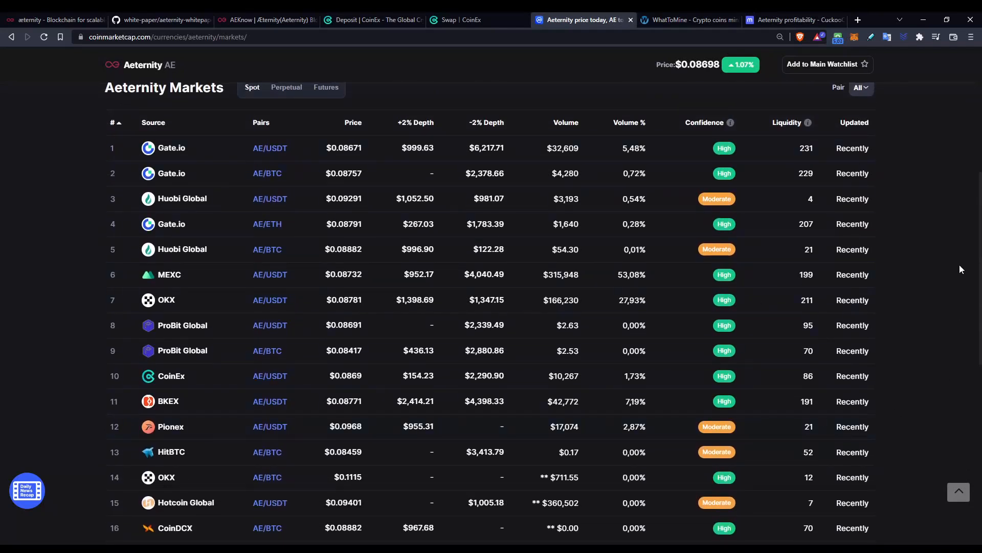
scroll(938, 292, "up", 2)
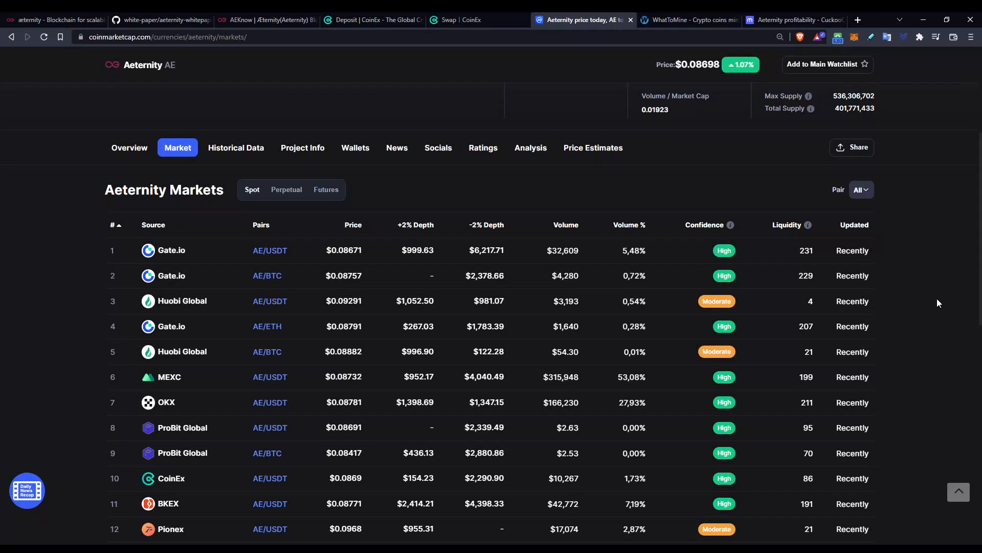
key("ctrl+Tab")
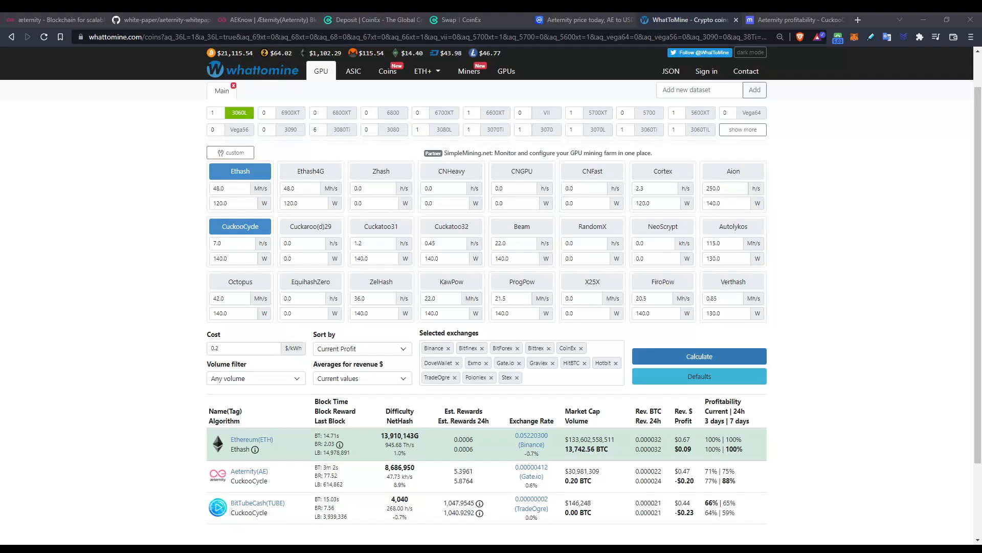
Scroll WhatToMine's results to the Aeternity CuckooCycle row earning $0.47 daily
scroll(486, 307, "down", 2)
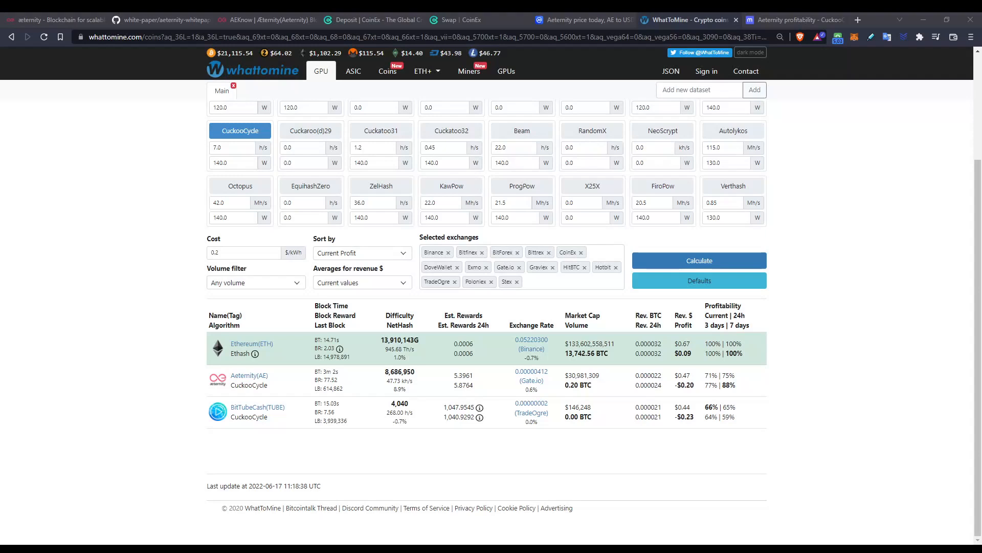
scroll(491, 317, "up", 1)
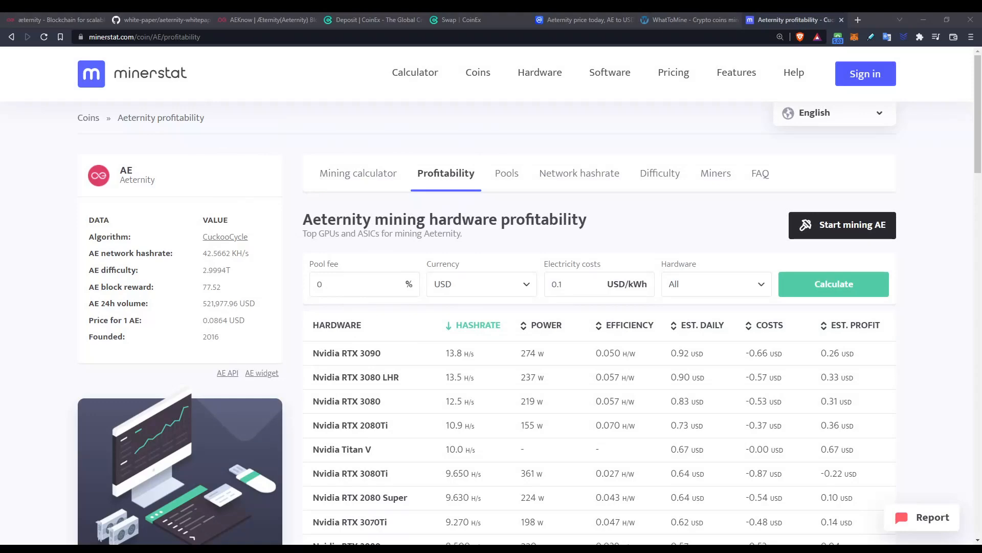
Scroll minerstat's Aeternity per-GPU table, such as the RTX 3090 at 13.8 H/s
scroll(487, 324, "down", 12)
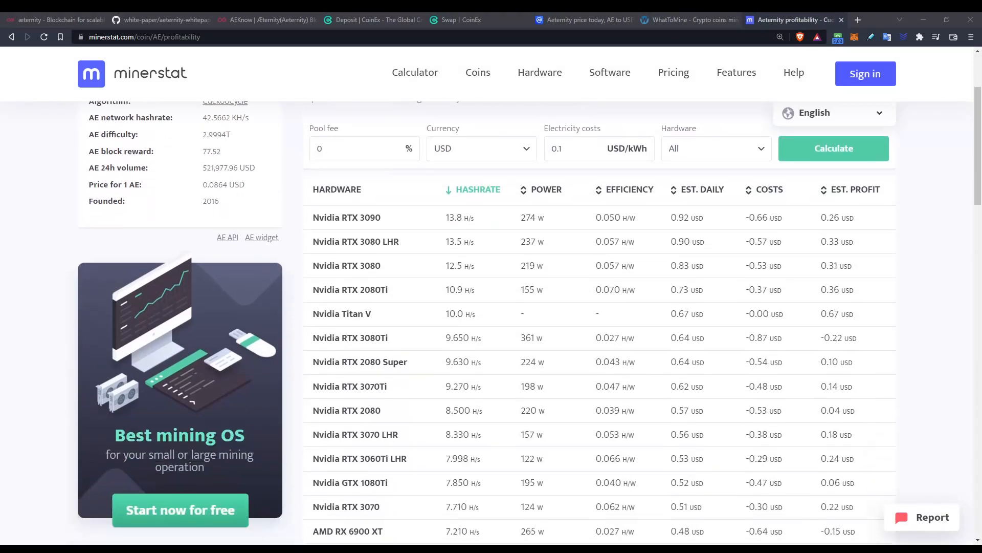
scroll(599, 322, "down", 12)
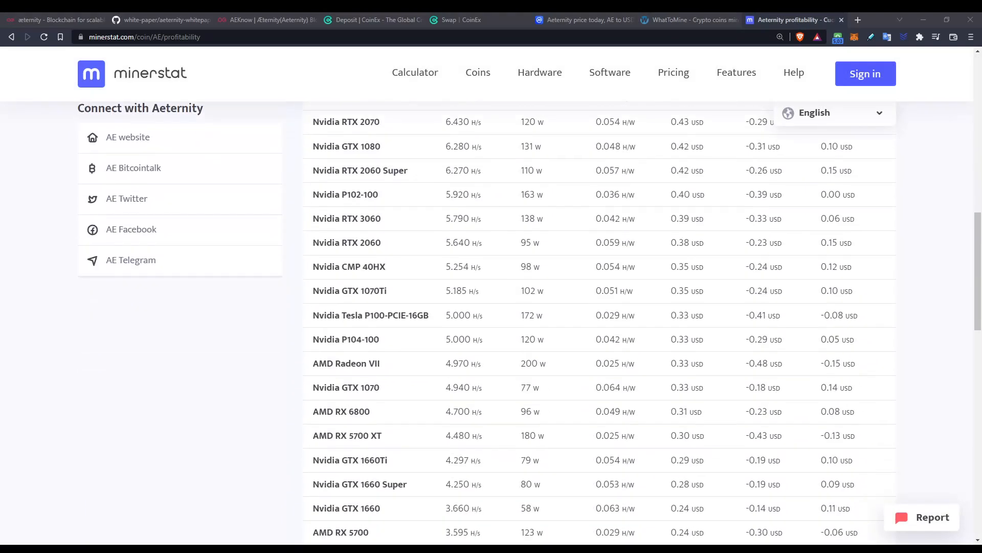
scroll(599, 322, "up", 15)
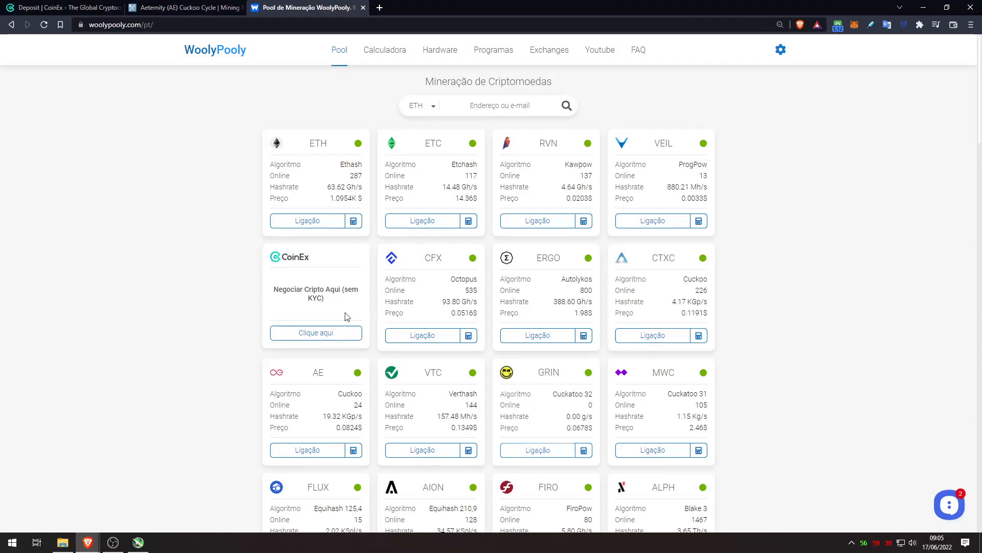
Open WoolyPooly's AE connection guide and choose the Brazil server with gminer
scroll(840, 300, "down", 3)
scroll(840, 301, "up", 3)
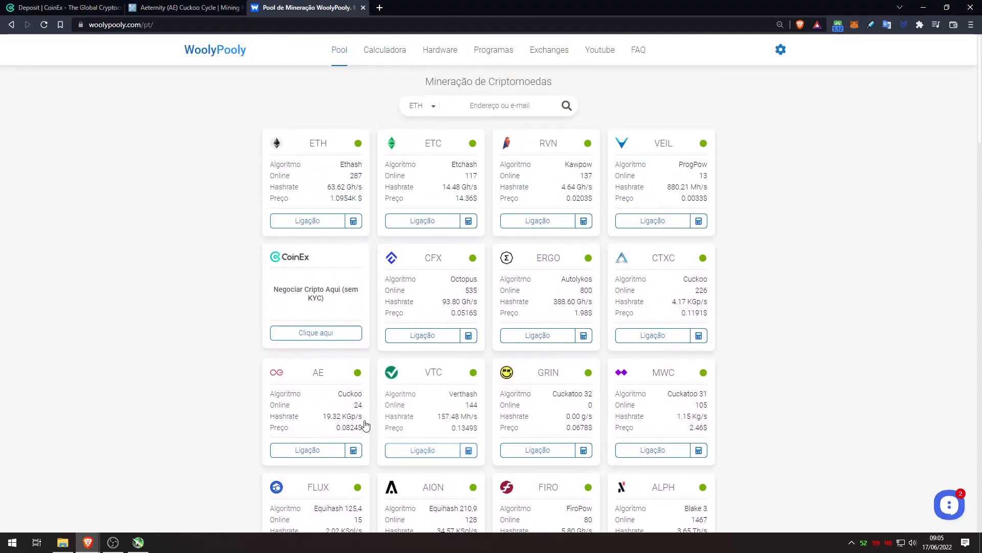
left_click(323, 398)
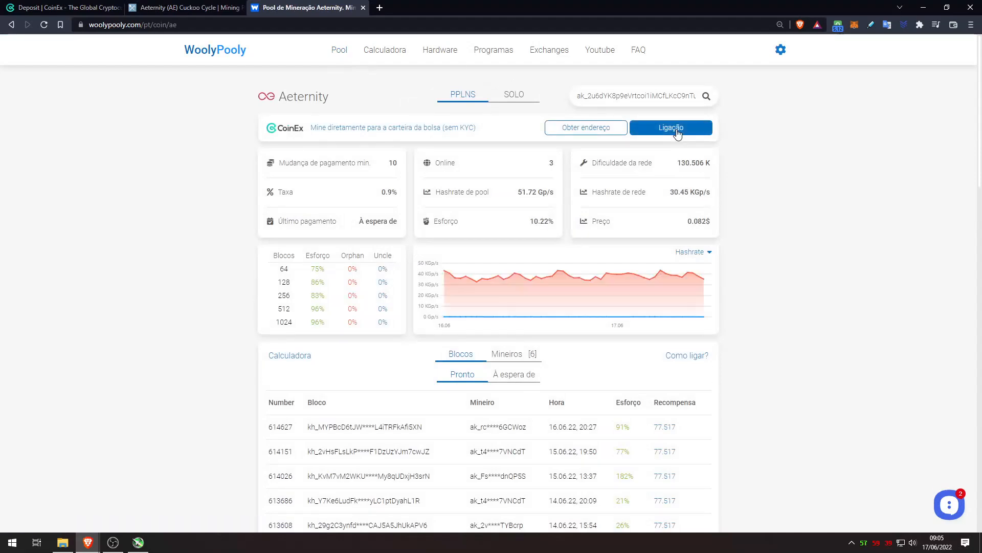
left_click(675, 129)
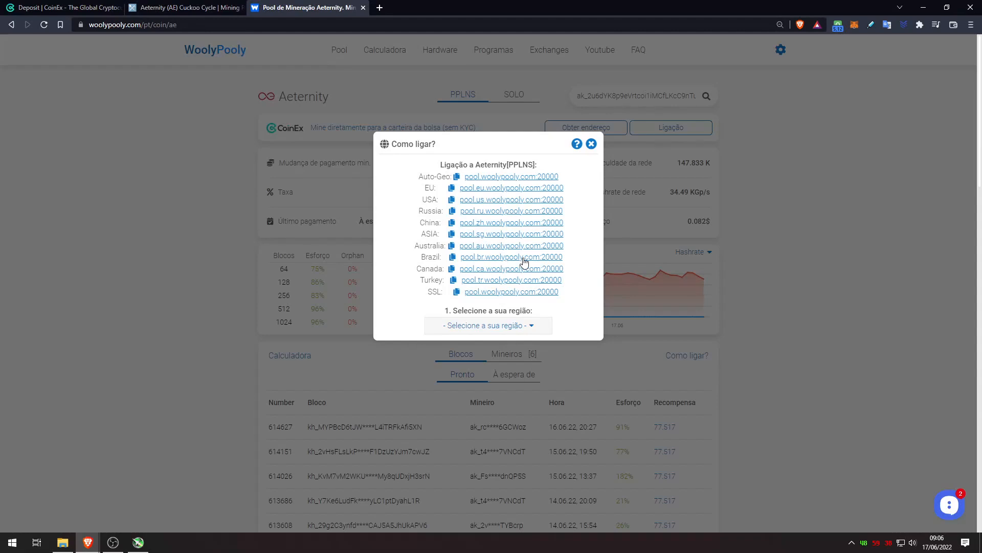
left_click(513, 329)
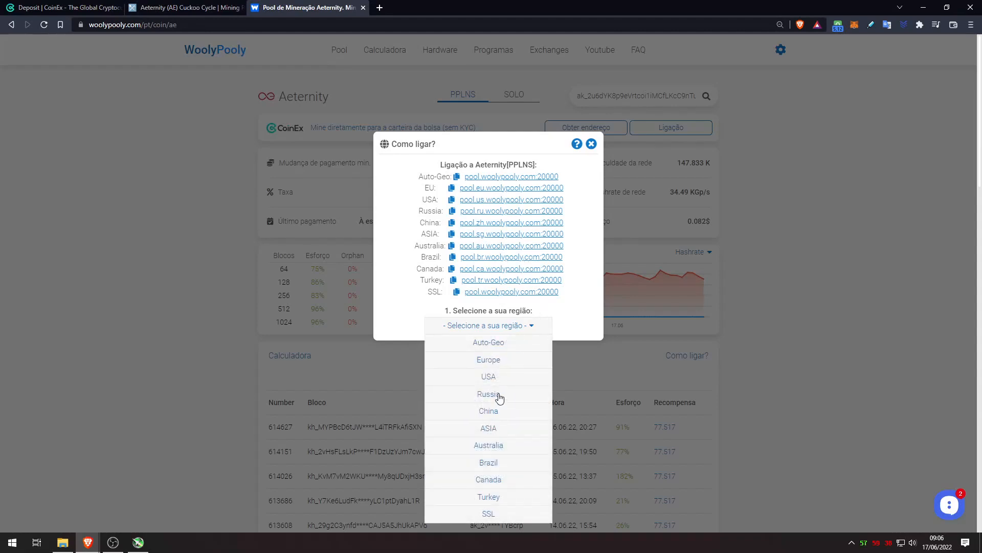
left_click(492, 463)
left_click(507, 344)
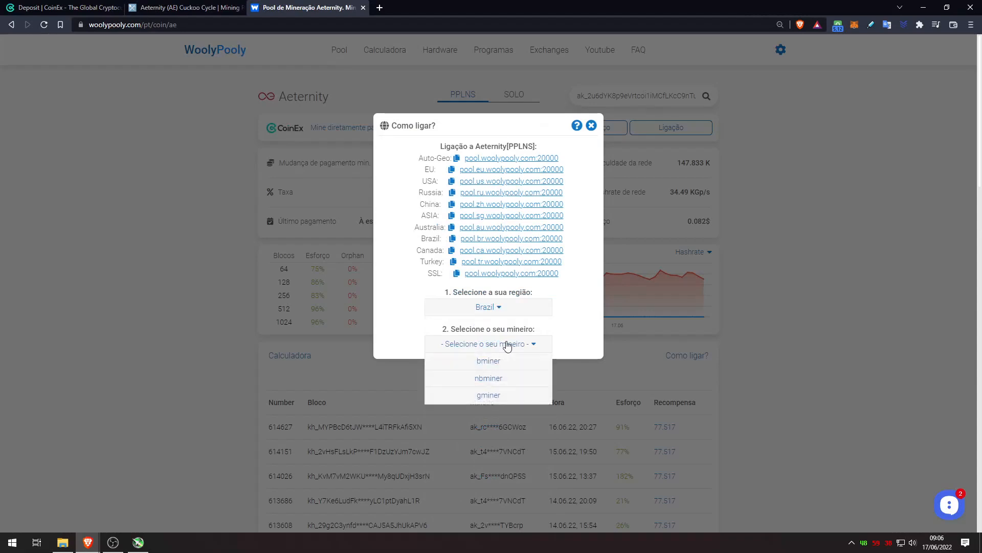
left_click(492, 396)
Replace the prefilled wallet with the copied CoinEx AE deposit address
double_click(503, 336)
key("BackSpace")
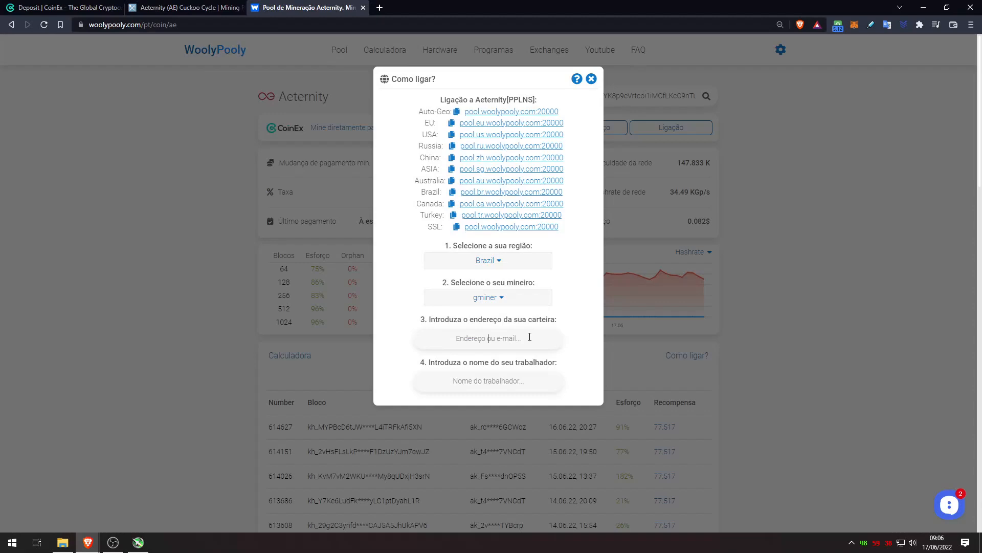
left_click(100, 8)
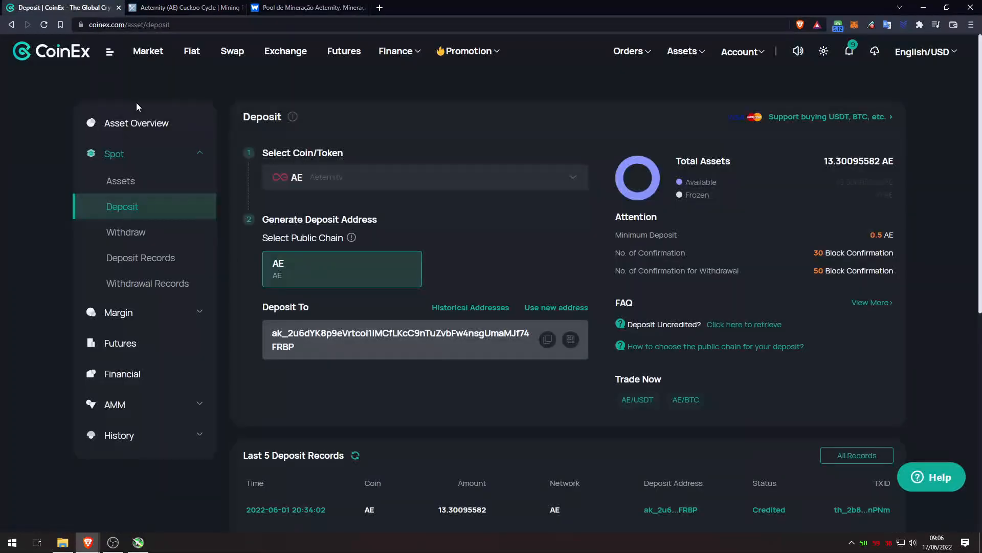
left_click(547, 342)
left_click(310, 8)
left_click(491, 338)
type("ak_2u6dYK8p9eVrtcoi1iMCfLKcC9nTuZvbFw4nsgUmaMJf74FRBP")
Enter worker name 'MadnessAeternity' and copy the generated .bat miner command
left_click(494, 384)
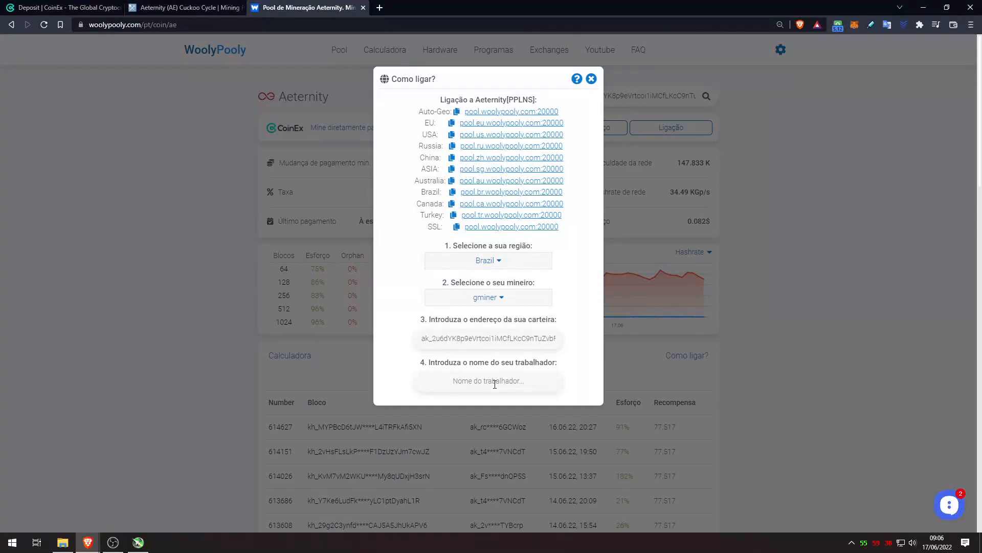
type("MadnessAe")
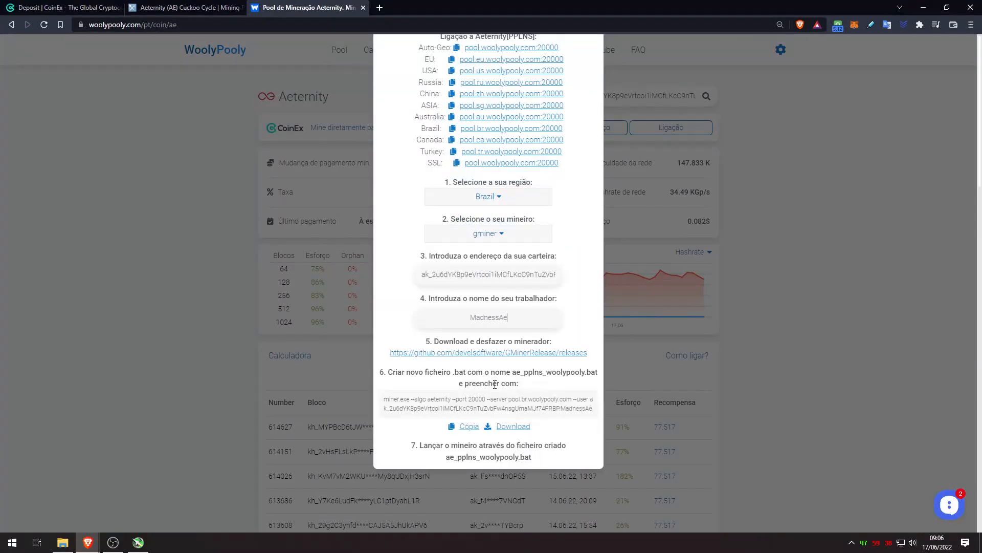
type("ternity")
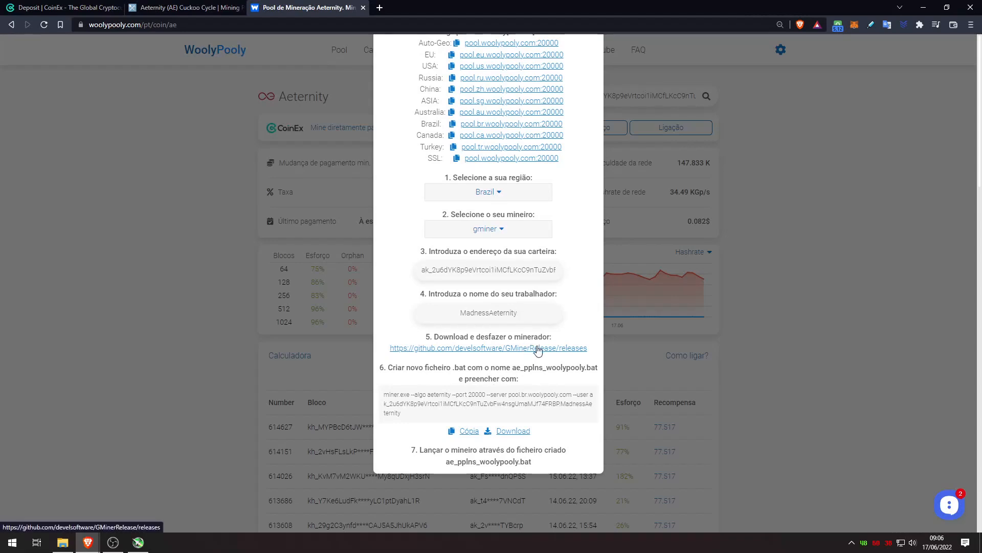
left_click_drag(388, 367, 537, 390)
left_click_drag(411, 412, 383, 393)
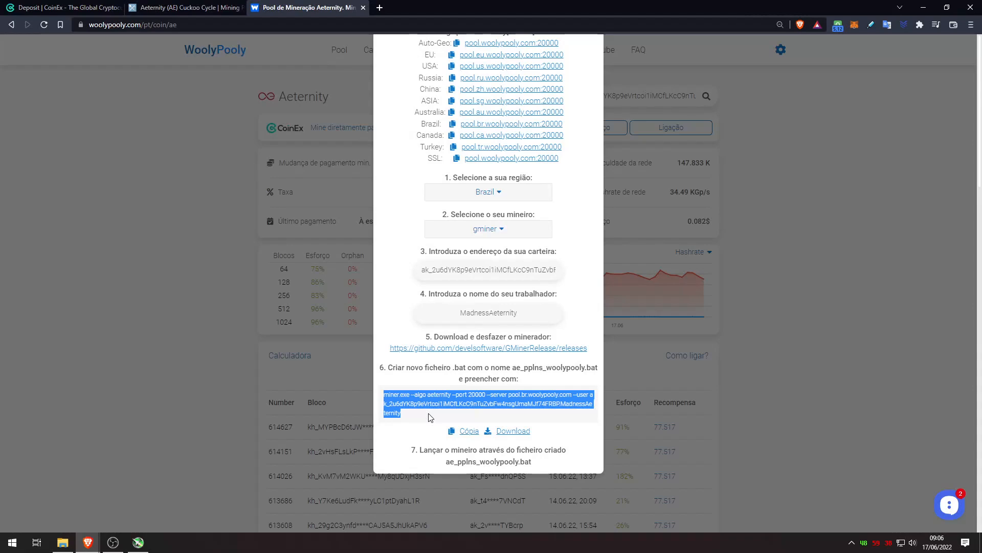
left_click(466, 435)
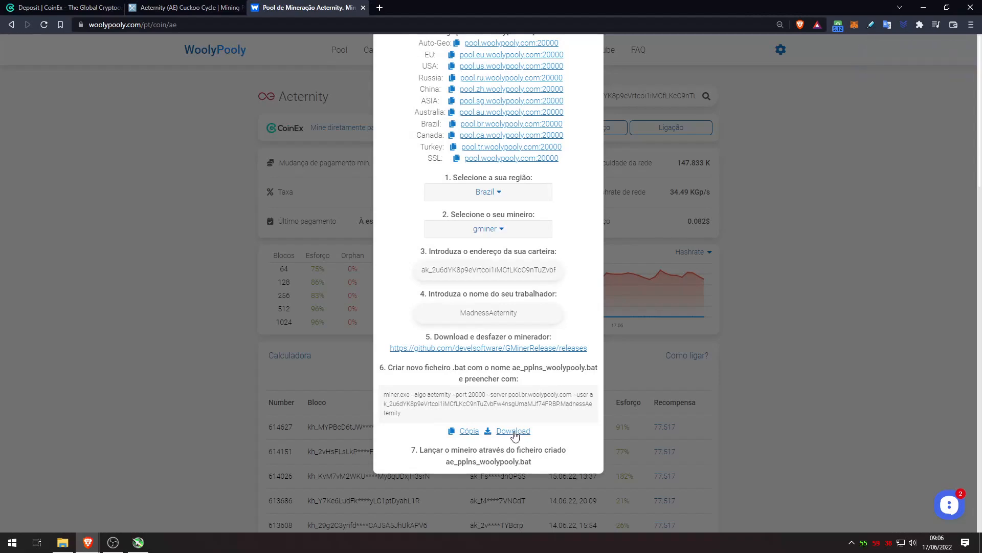
Open the GMiner releases link in a new tab and go to the GMinerRelease repository
right_click(522, 355)
left_click(547, 363)
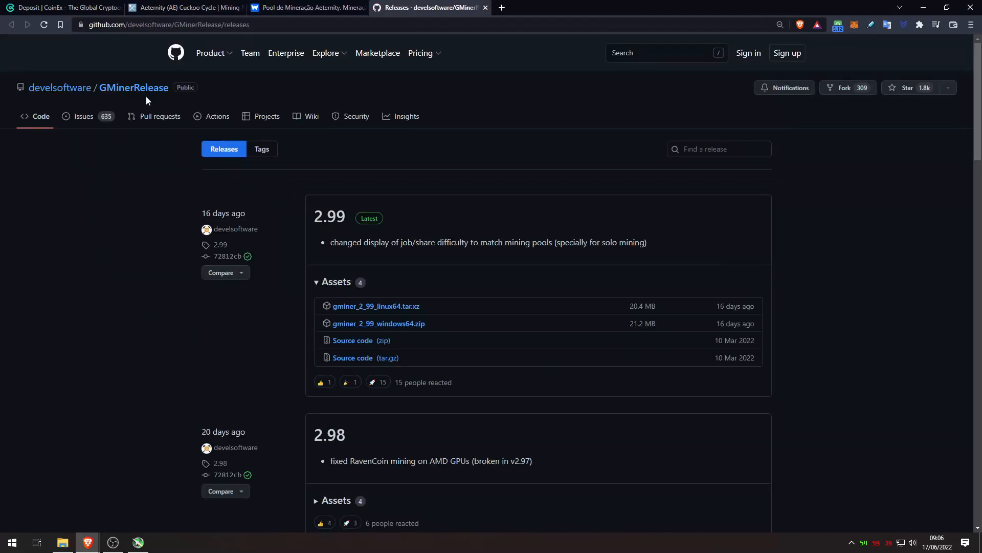
left_click(146, 96)
Scroll the README to the supported algorithms and highlight aeternity's 2% fee
scroll(146, 98, "down", 4)
scroll(449, 264, "down", 20)
scroll(449, 265, "down", 4)
scroll(450, 266, "up", 4)
scroll(442, 273, "down", 4)
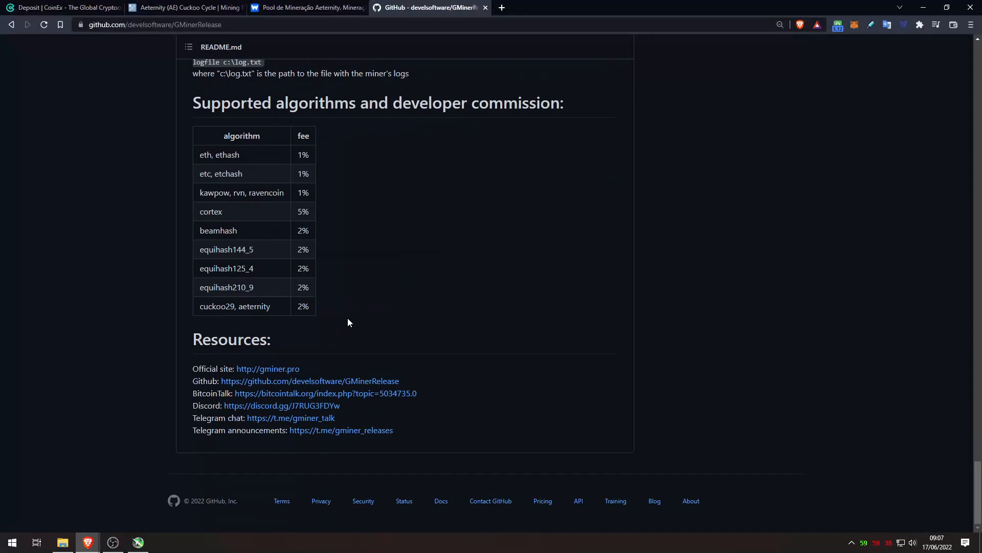
left_click_drag(239, 306, 307, 306)
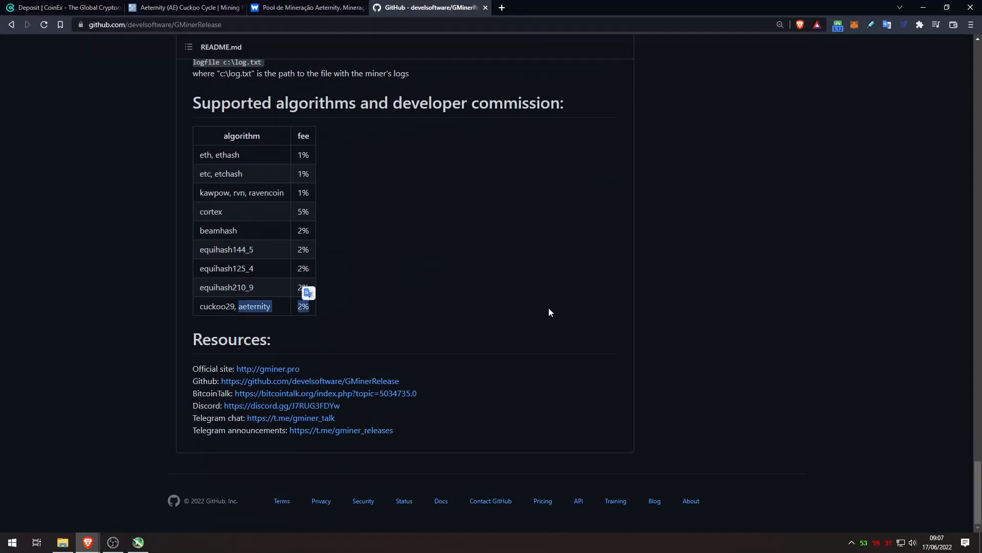
left_click(565, 309)
scroll(981, 481, "up", 20)
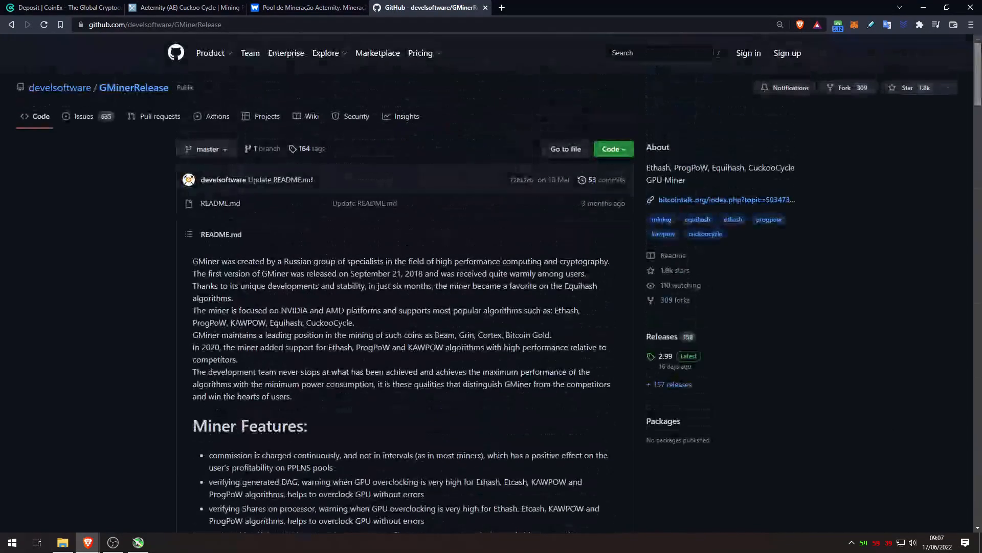
Browse all GMiner releases, highlighting the note that 2.95 removed Aeternity support
left_click(681, 389)
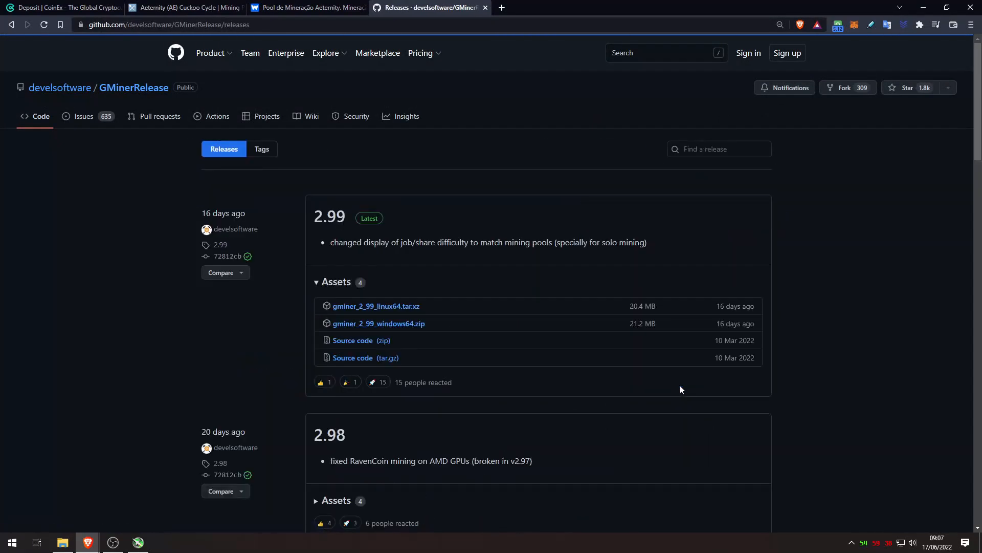
scroll(442, 233, "down", 9)
scroll(466, 233, "down", 5)
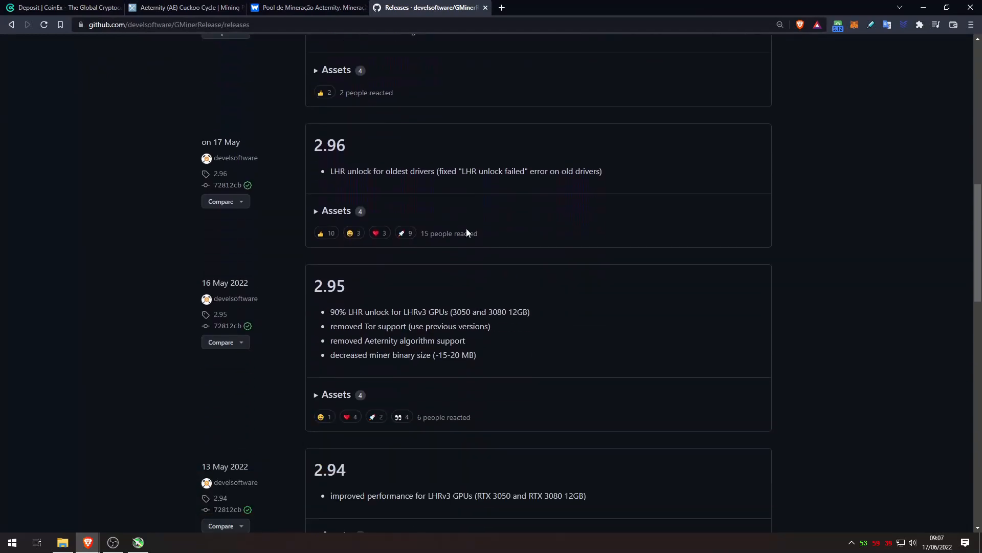
left_click_drag(475, 279, 328, 277)
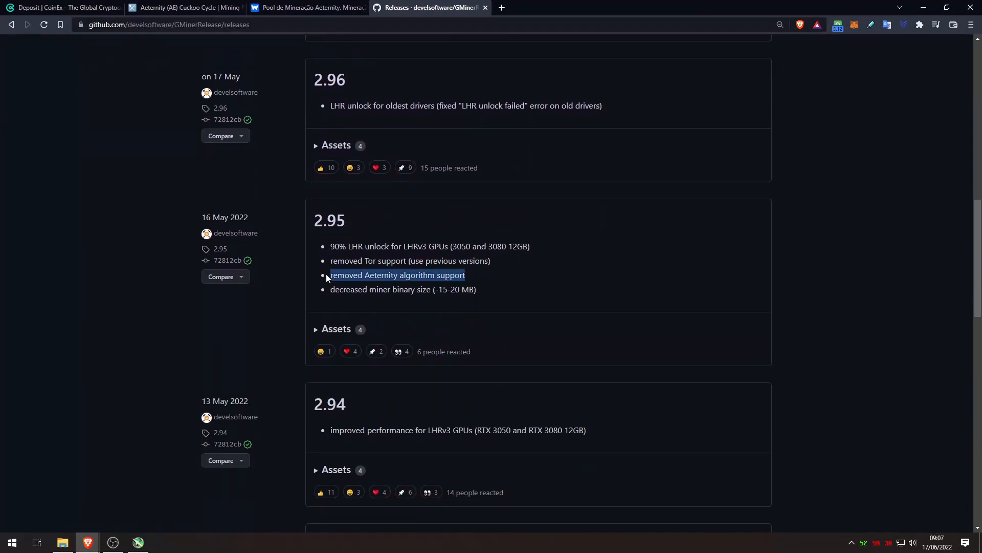
left_click(487, 275)
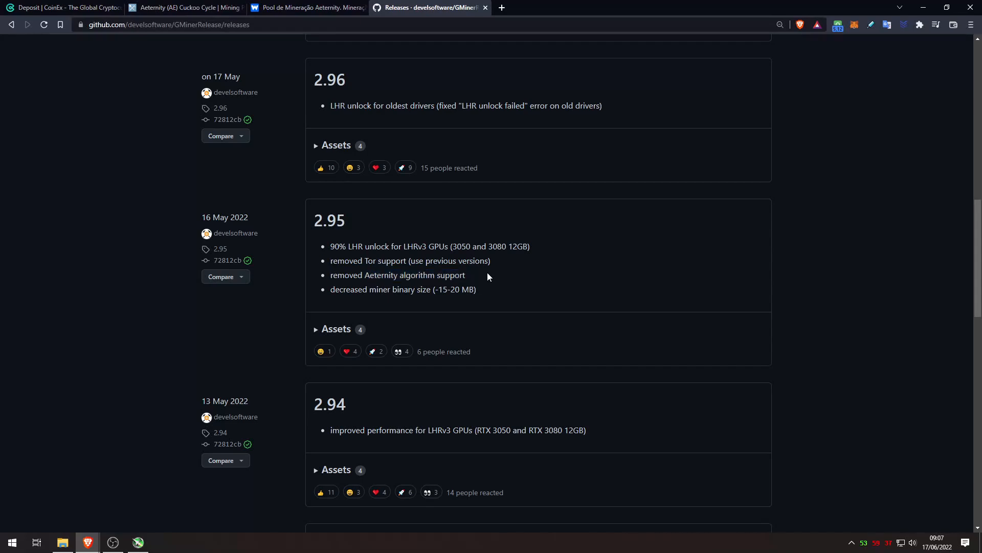
scroll(373, 320, "down", 3)
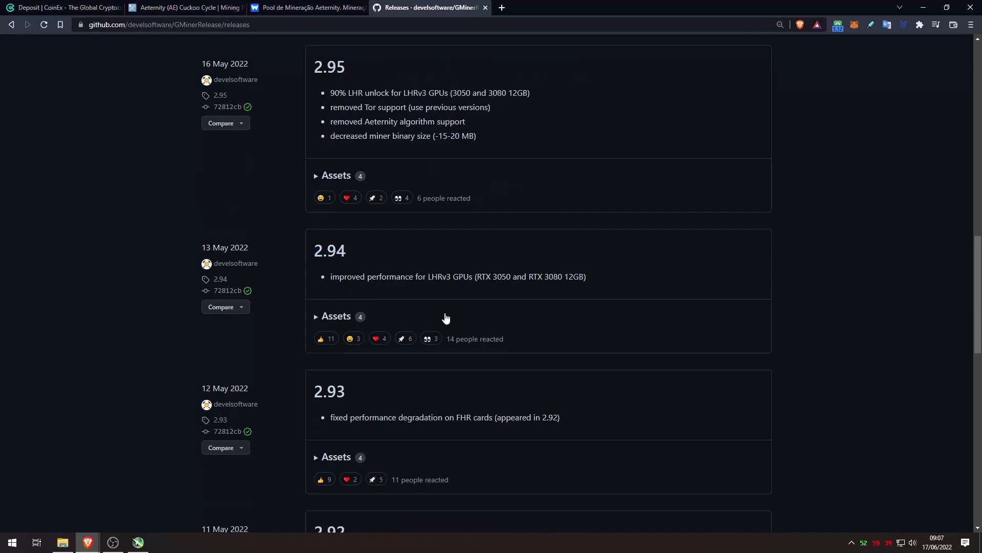
Download gminer_2_94_windows64.zip from release 2.94 and view Brave's downloads list
left_click(344, 317)
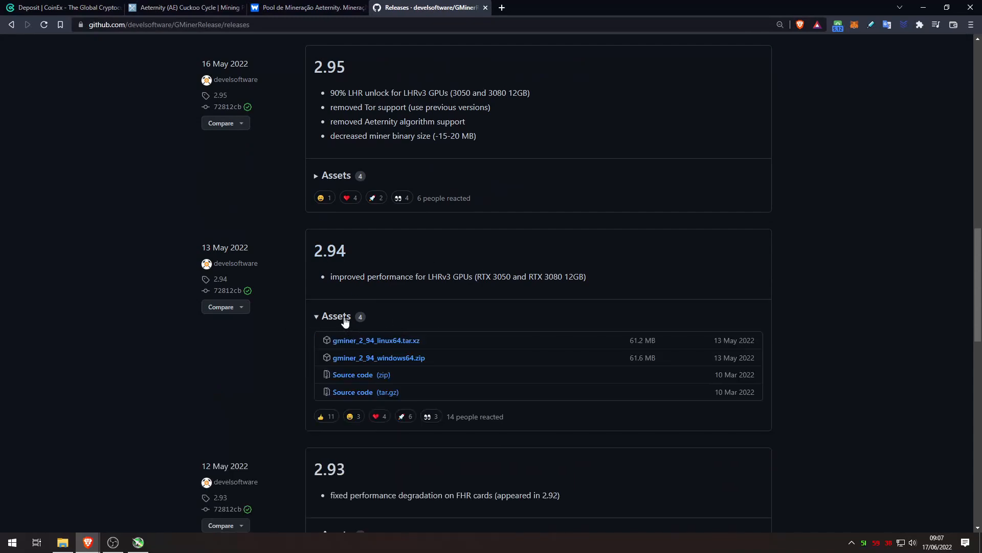
left_click(401, 365)
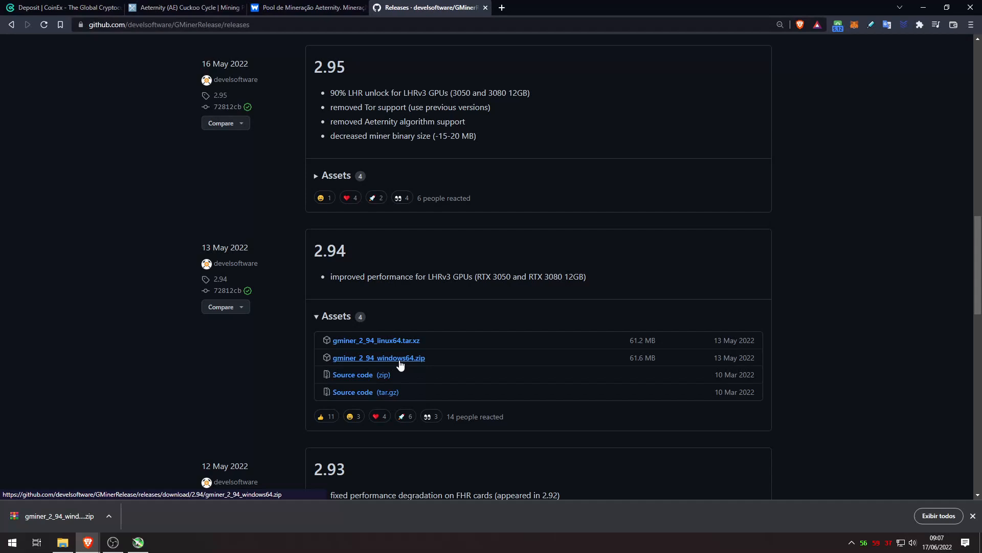
left_click(927, 514)
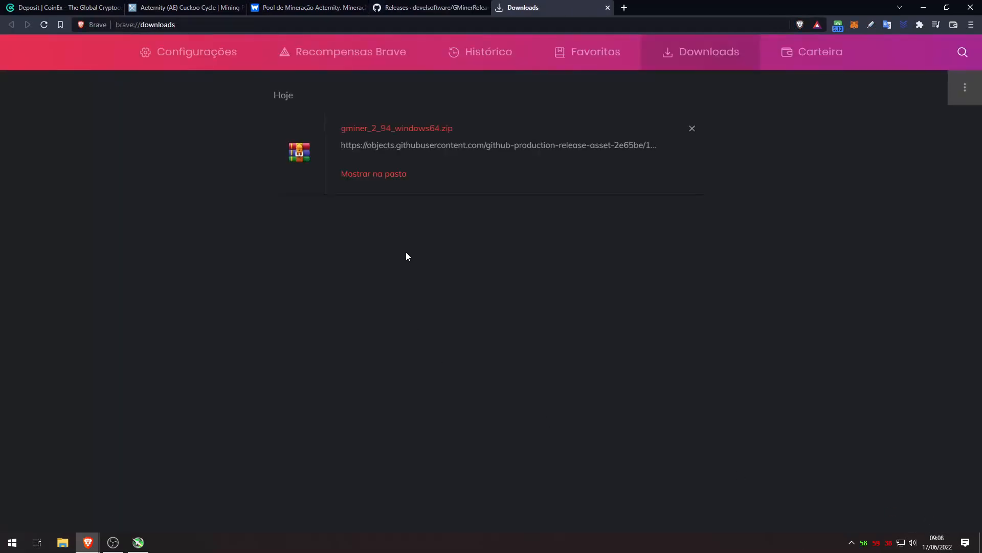
Extract gminer_2_94_windows64.zip, open the extracted folder and select miner.exe
left_click(379, 175)
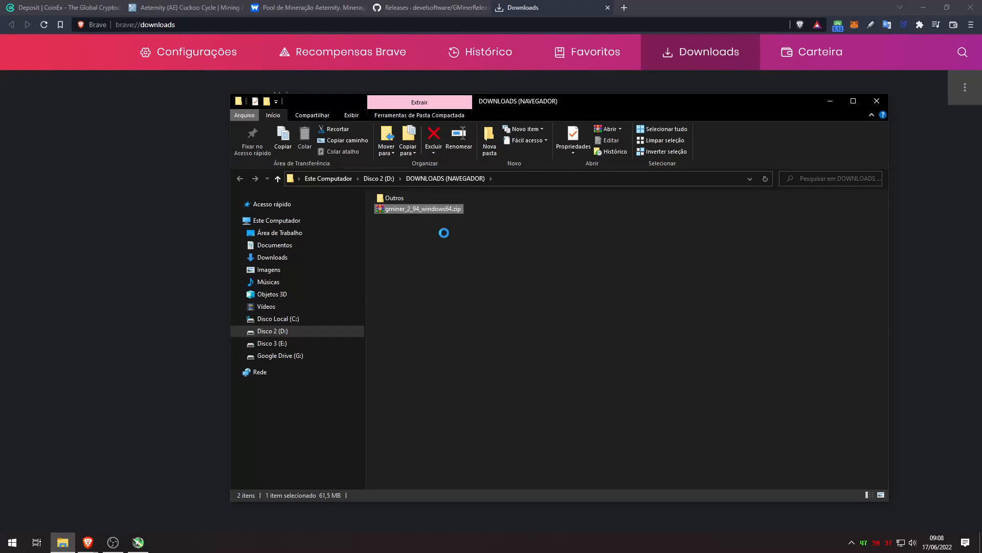
left_click(469, 273)
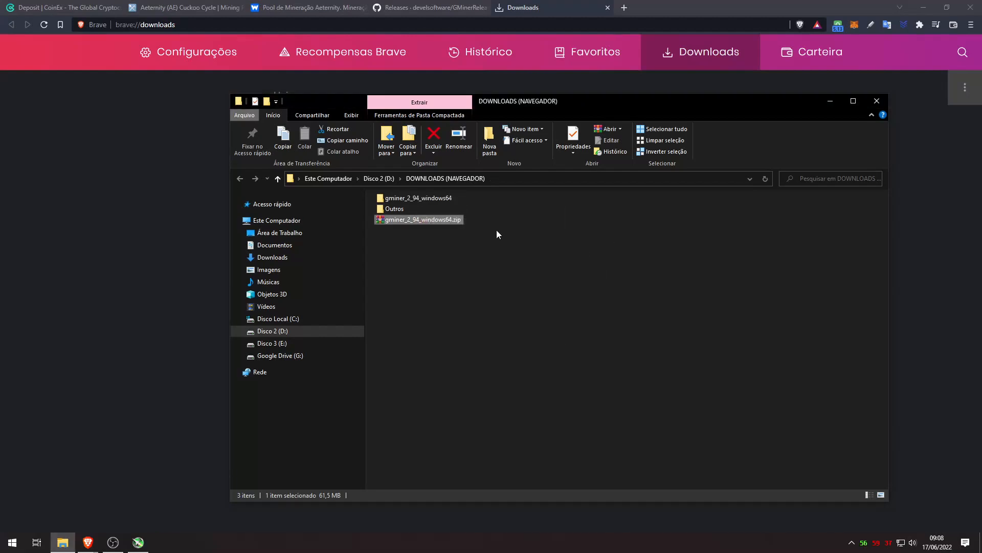
double_click(418, 198)
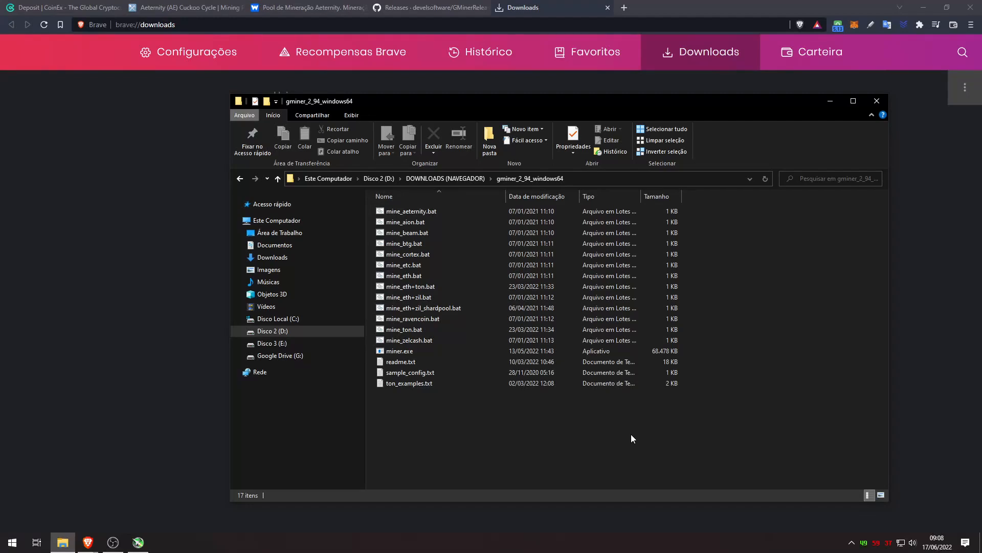
left_click(400, 351)
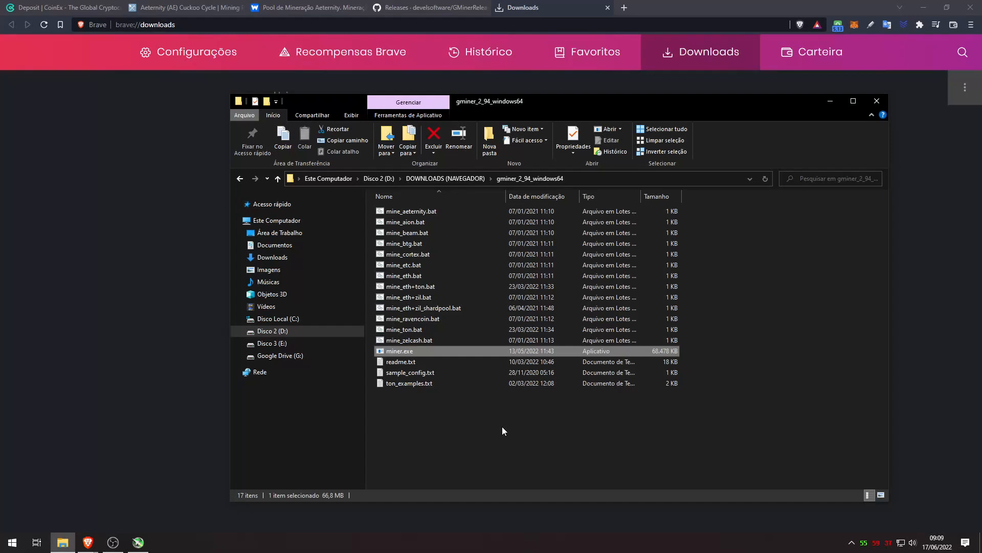
Review the Compatibility settings in miner.exe's Properties and close them with OK
right_click(412, 353)
left_click(442, 344)
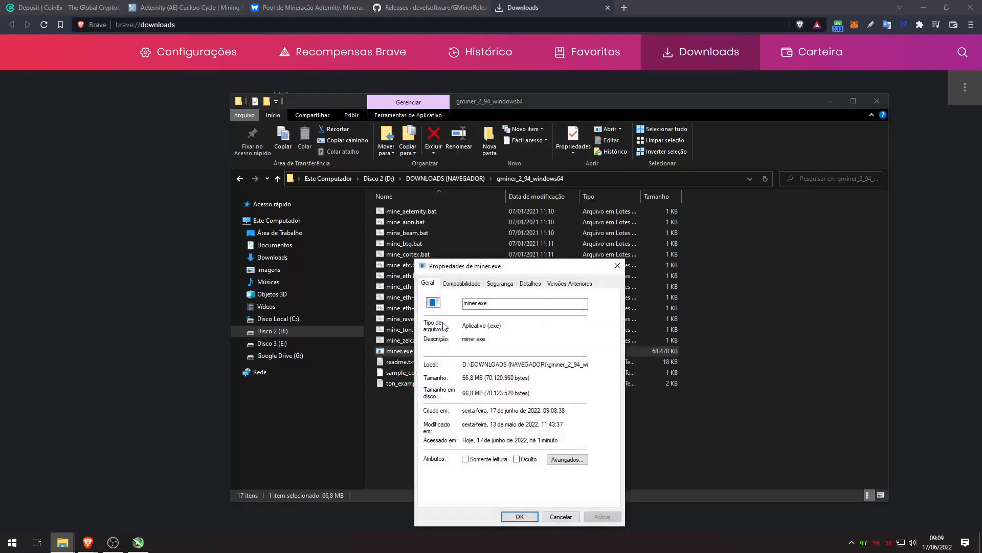
left_click(463, 284)
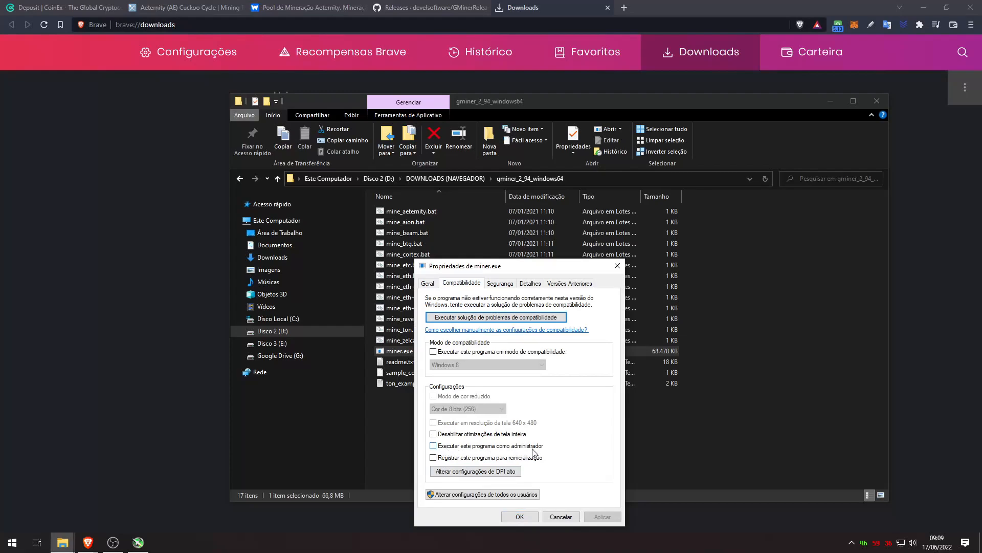
left_click(520, 516)
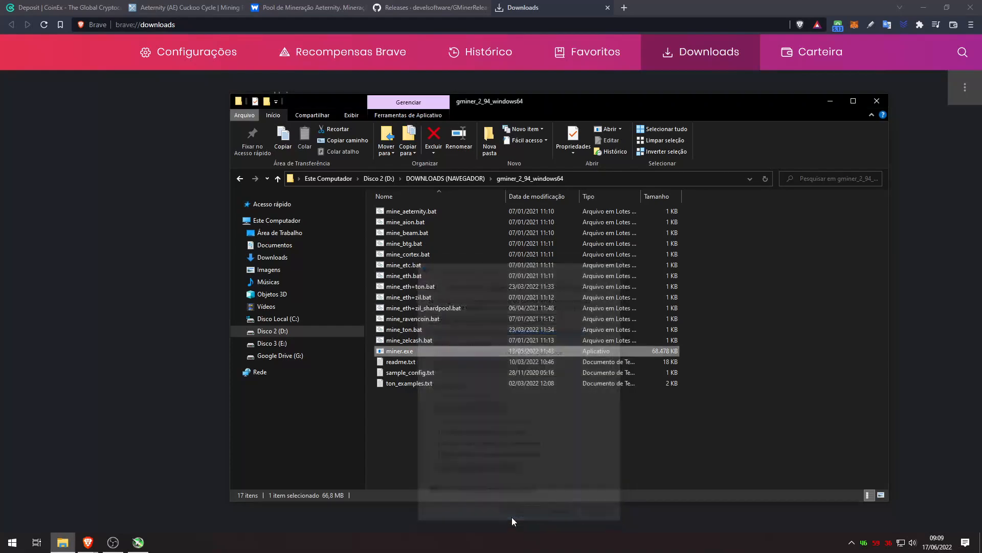
Delete the unneeded .bat scripts and the text files, from readme.txt through ton_examples.txt
left_click(565, 443)
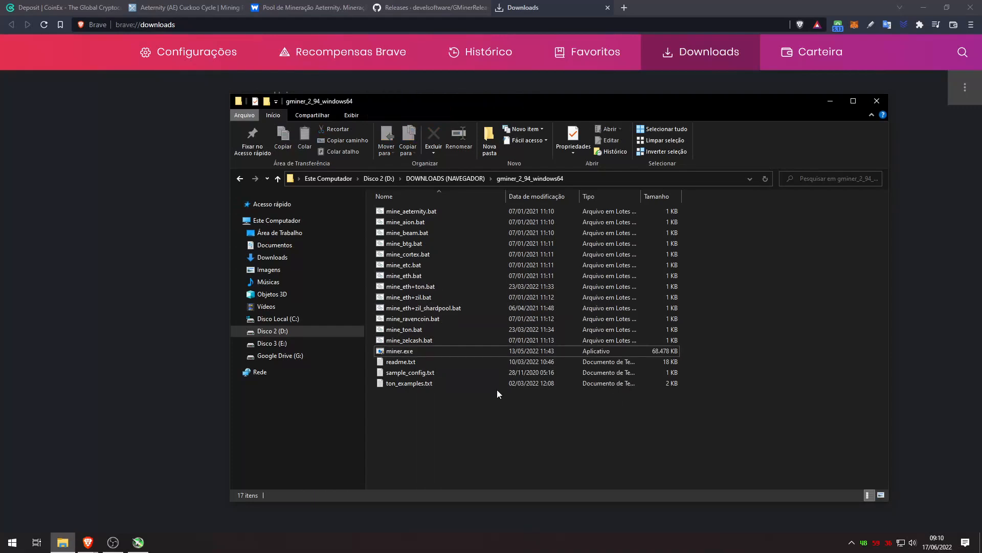
left_click(427, 338)
left_click(410, 222, "shift")
key("Delete")
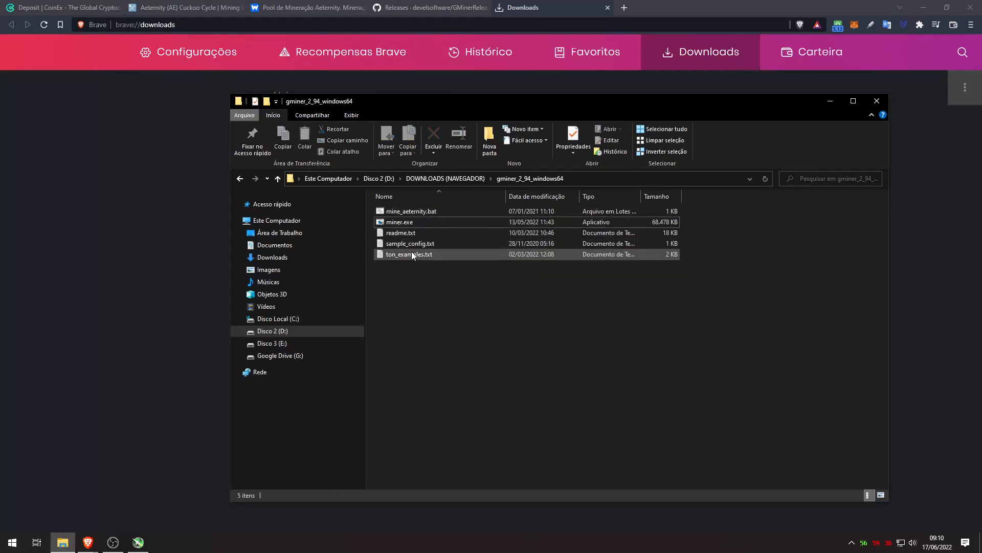
left_click(410, 234)
left_click(412, 255, "shift")
key("Delete")
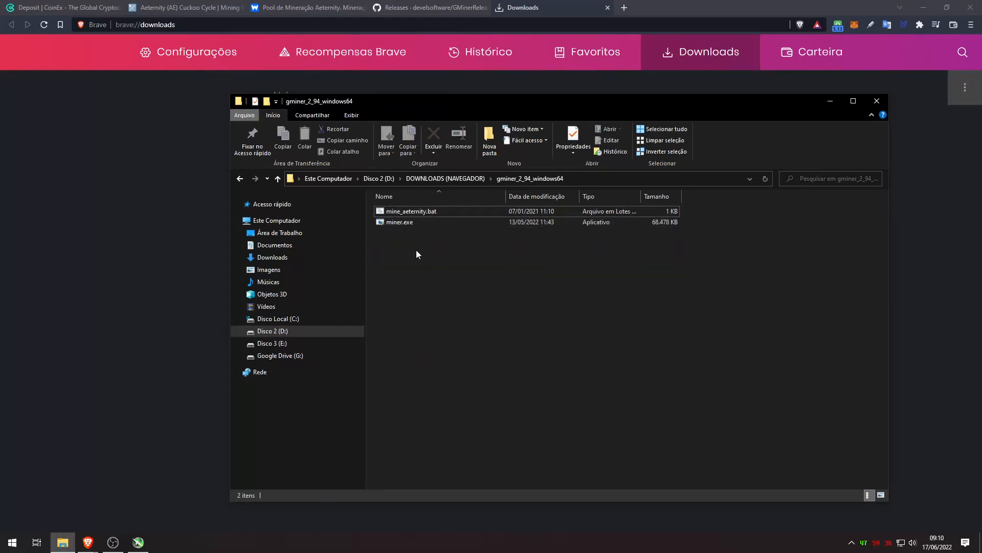
Open mine_aeternity.bat in Notepad for editing and move the Notepad window lower
left_click(420, 212)
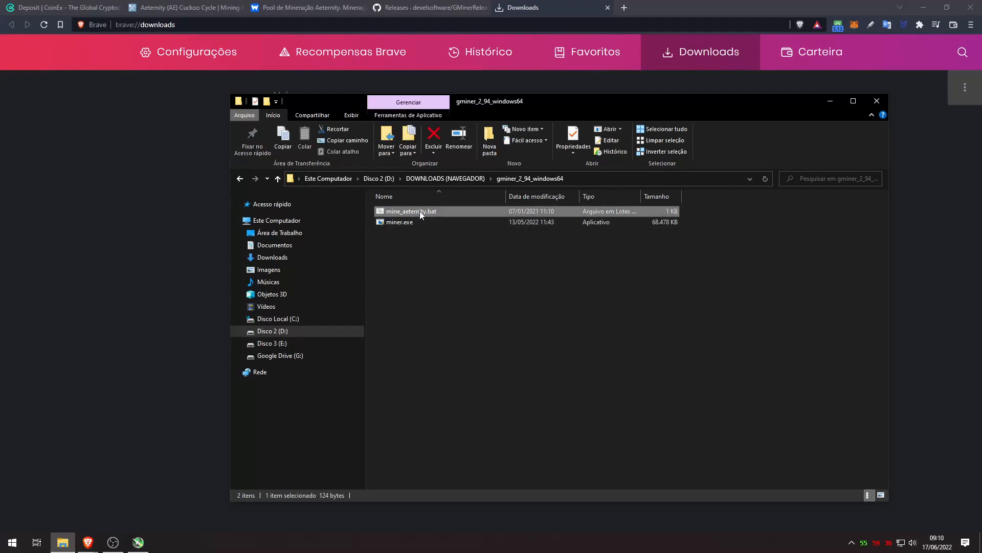
right_click(419, 212)
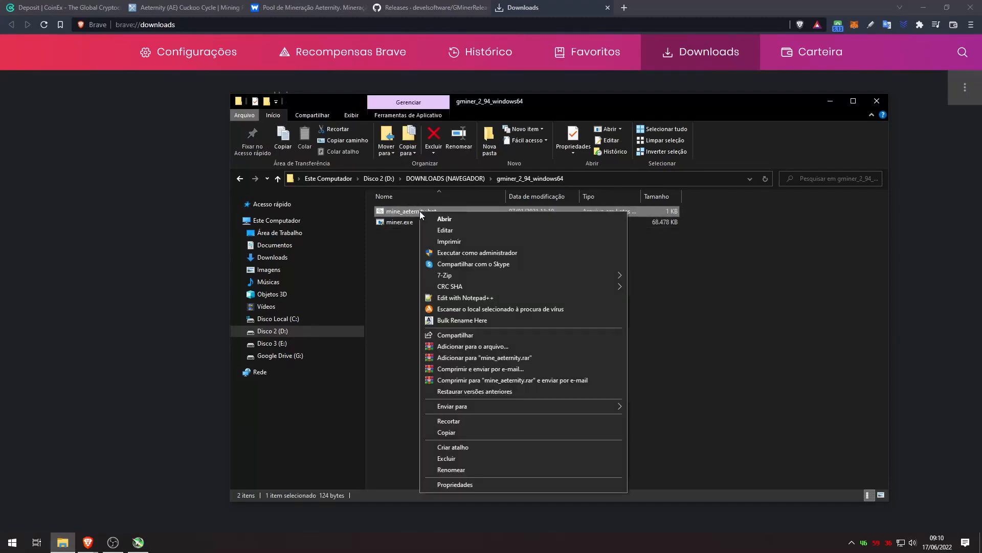
left_click(446, 230)
left_click_drag(447, 206, 517, 259)
left_click(307, 7)
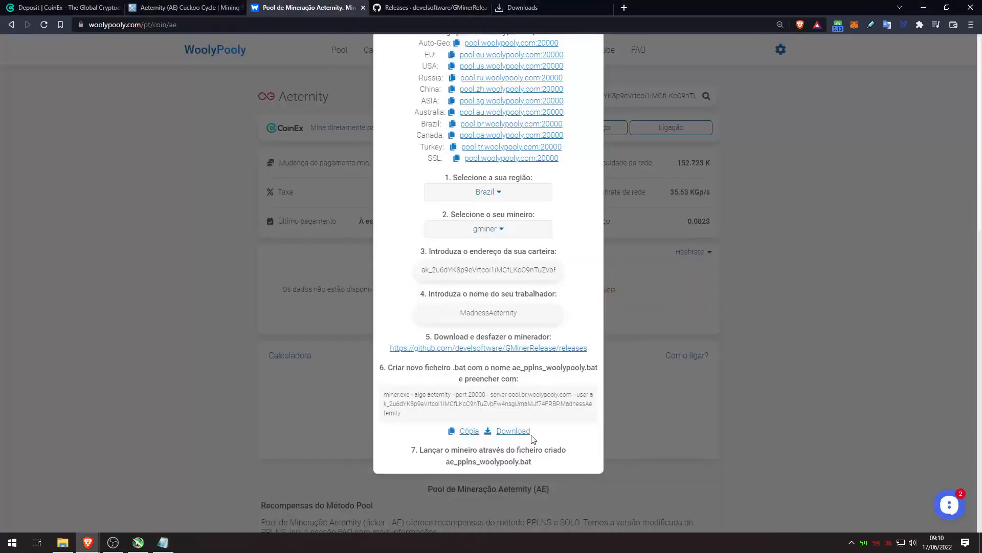
Replace mine_aeternity.bat's text with WoolyPooly's gminer command for pool.br.woolypooly.com:20000 and save it
triple_click(409, 415)
key("ctrl+c")
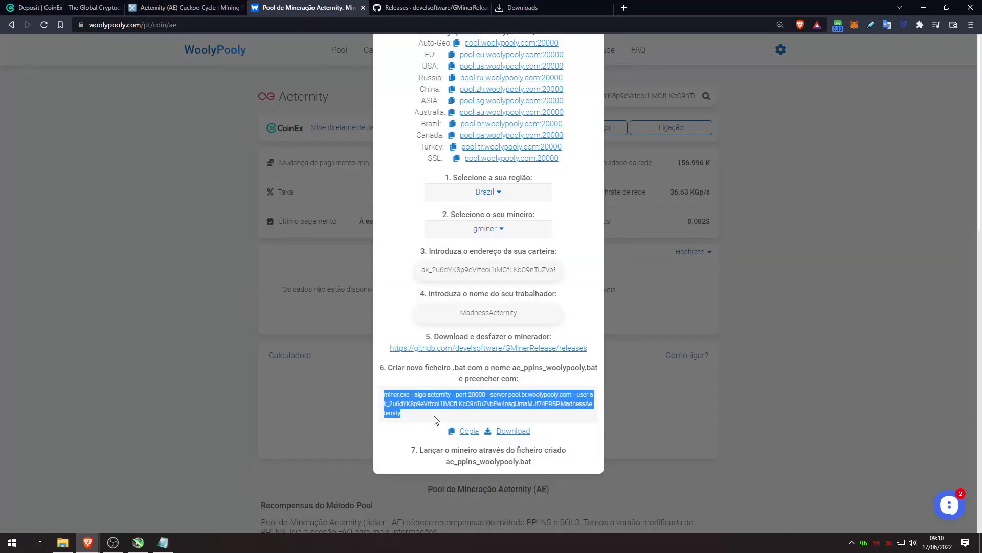
left_click(463, 433)
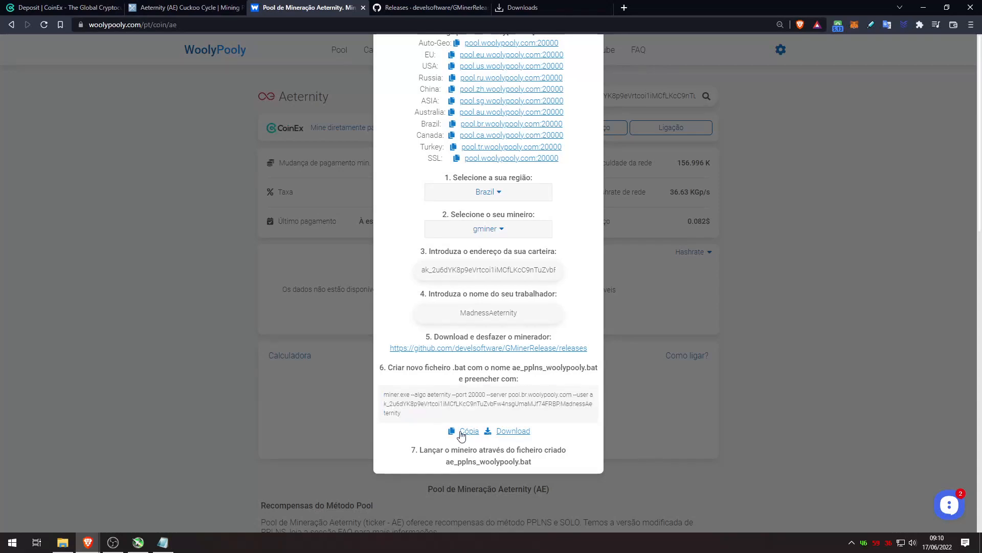
left_click(162, 542)
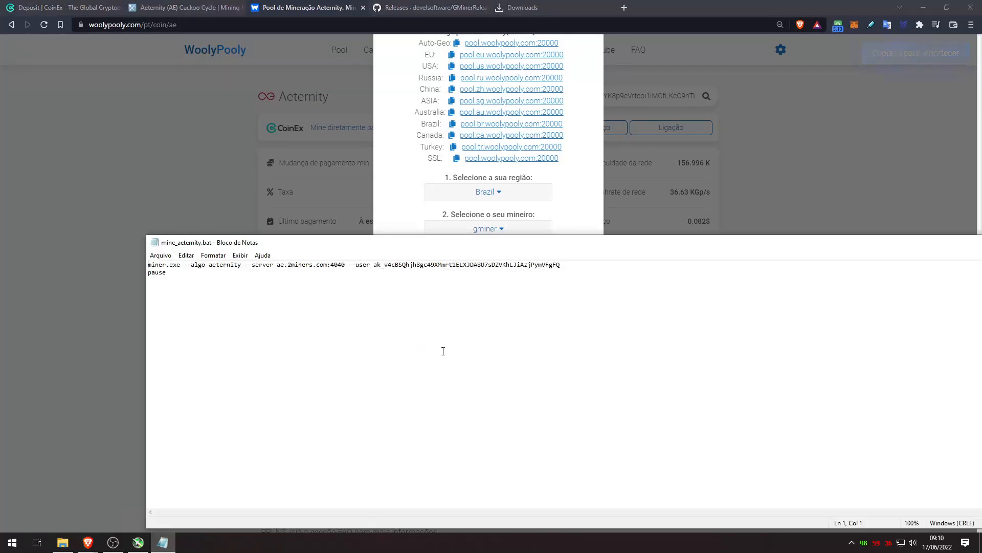
key("ctrl+a")
key("ctrl+v")
left_click(160, 255)
left_click(172, 301)
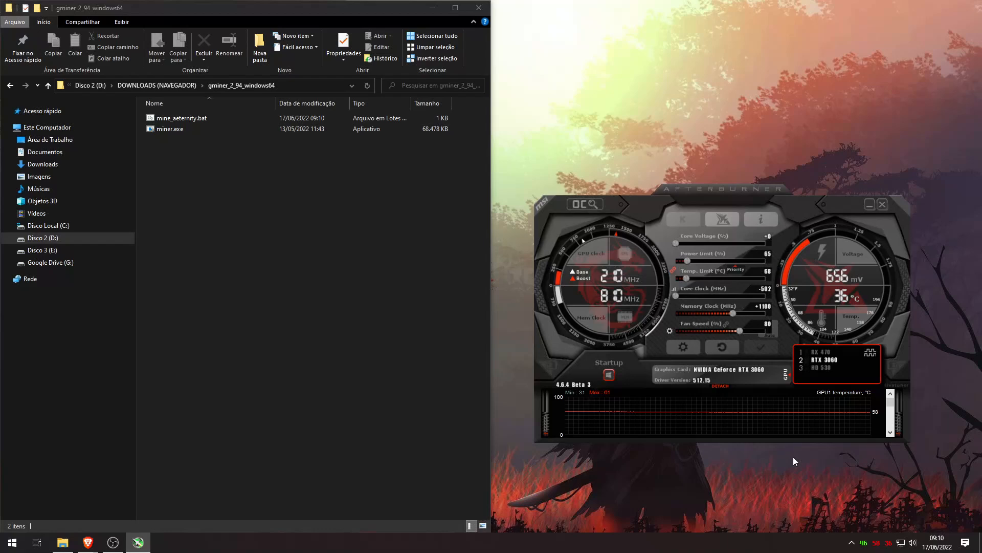
Reopen mine_aeternity.bat in Notepad to verify the pasted command, then close it
right_click(210, 119)
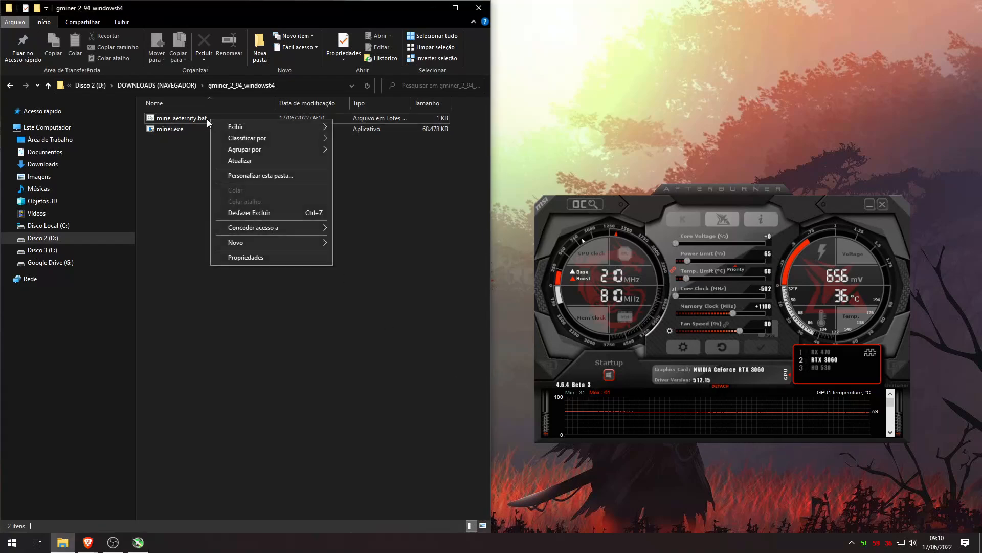
left_click(205, 118)
right_click(203, 119)
left_click(228, 140)
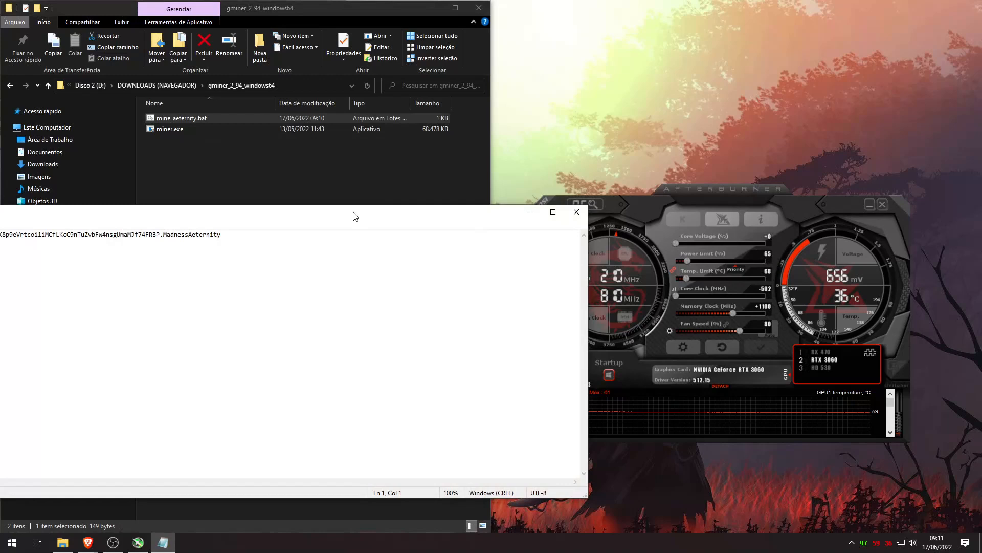
left_click_drag(373, 213, 698, 213)
left_click(933, 209)
In Afterburner enter power limit 80, core clock +150 and memory clock 0, then apply
left_click(727, 197)
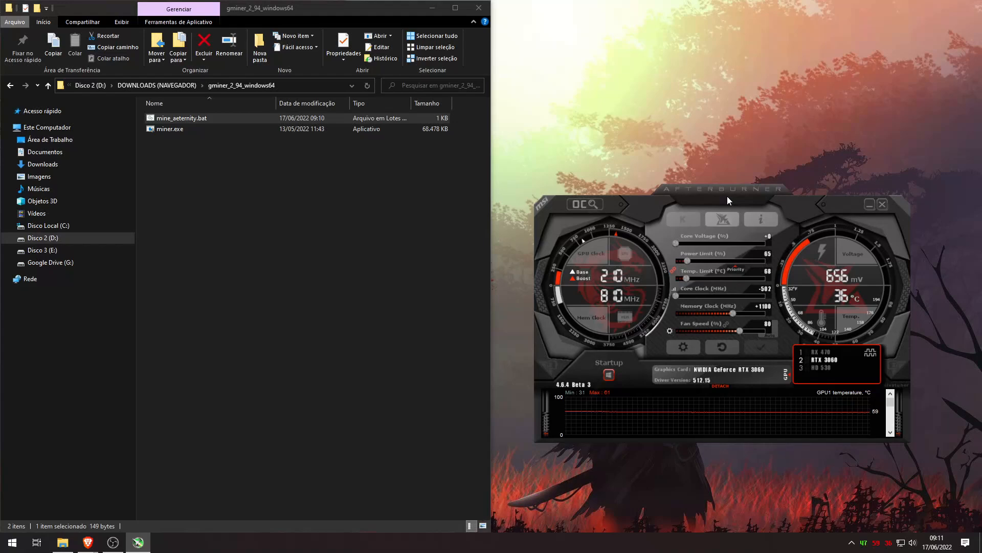
left_click(769, 253)
type("80")
key("Return")
left_click(766, 288)
type("150")
key("Return")
left_click(765, 306)
type("0")
key("Return")
left_click(761, 347)
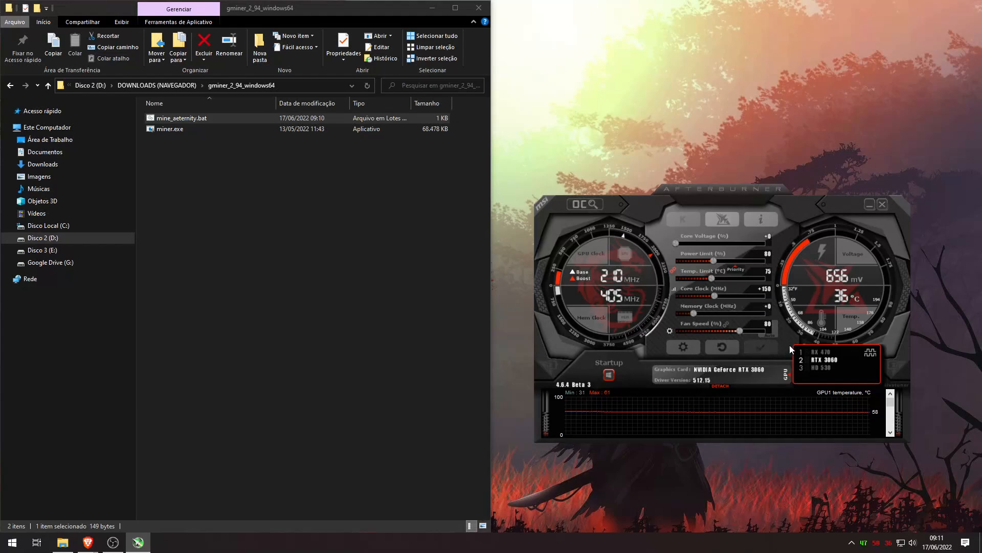
Launch mine_aeternity.bat to start gminer on pool.br.woolypooly.com:20000 and enlarge its console window
double_click(198, 120)
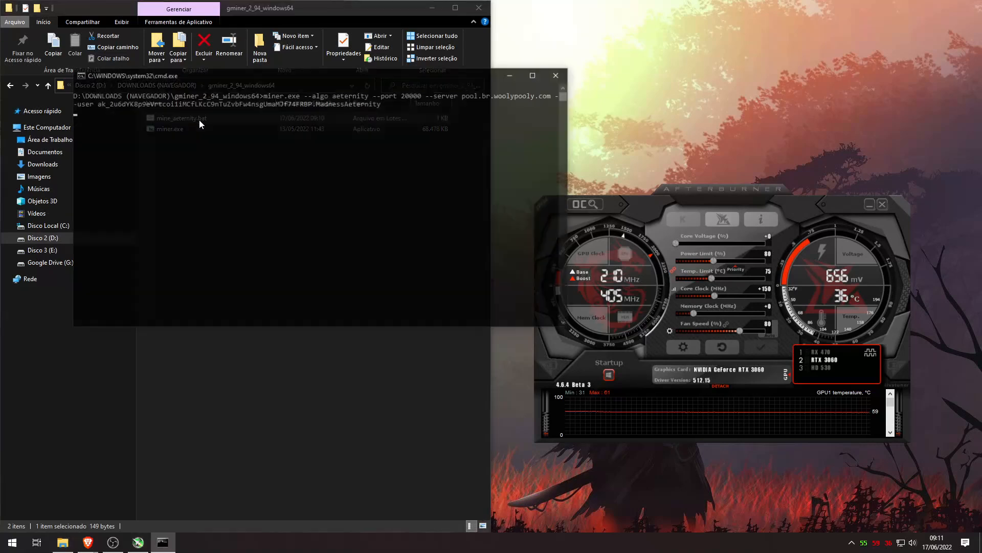
double_click(422, 88)
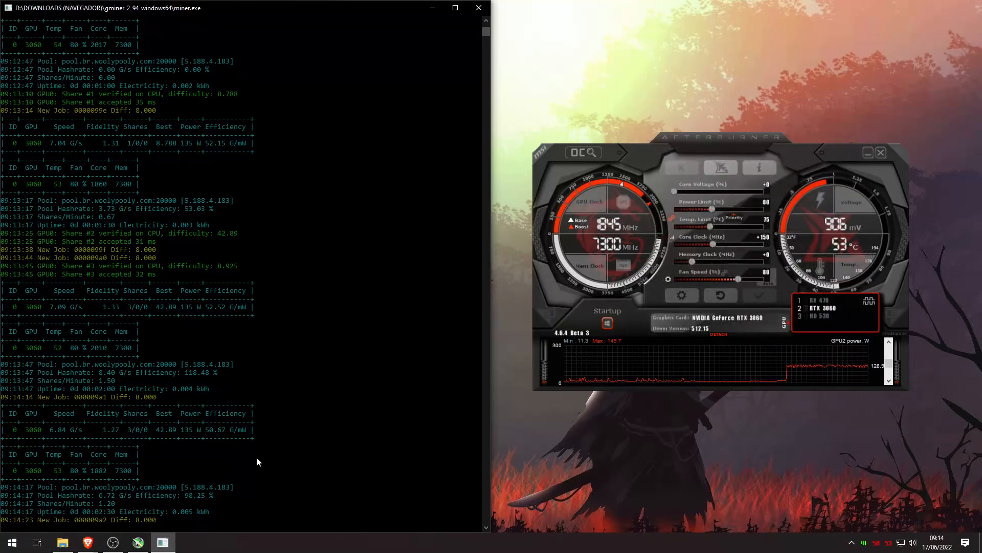
Close WoolyPooly's setup instructions and copy the AE deposit address from CoinEx
mouse_move(86, 547)
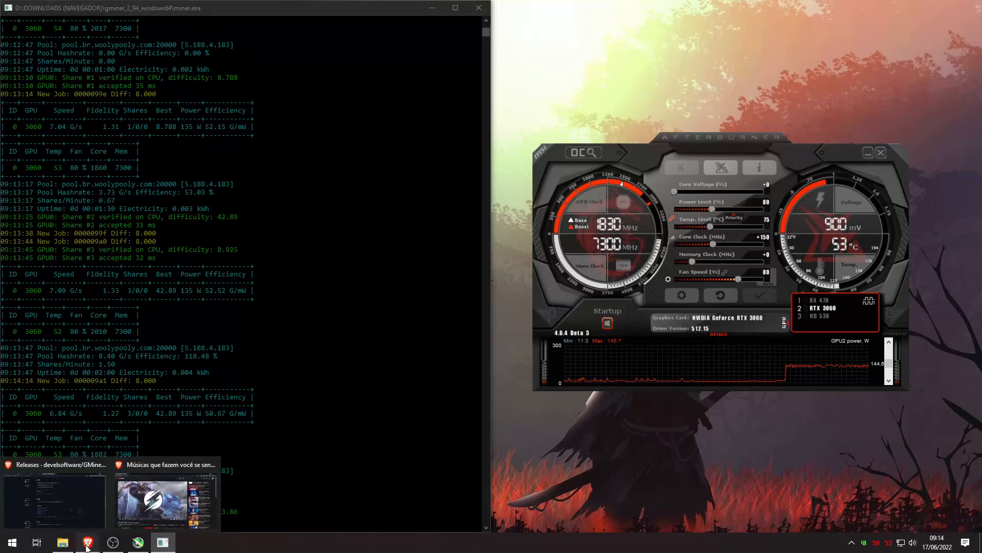
left_click(123, 486)
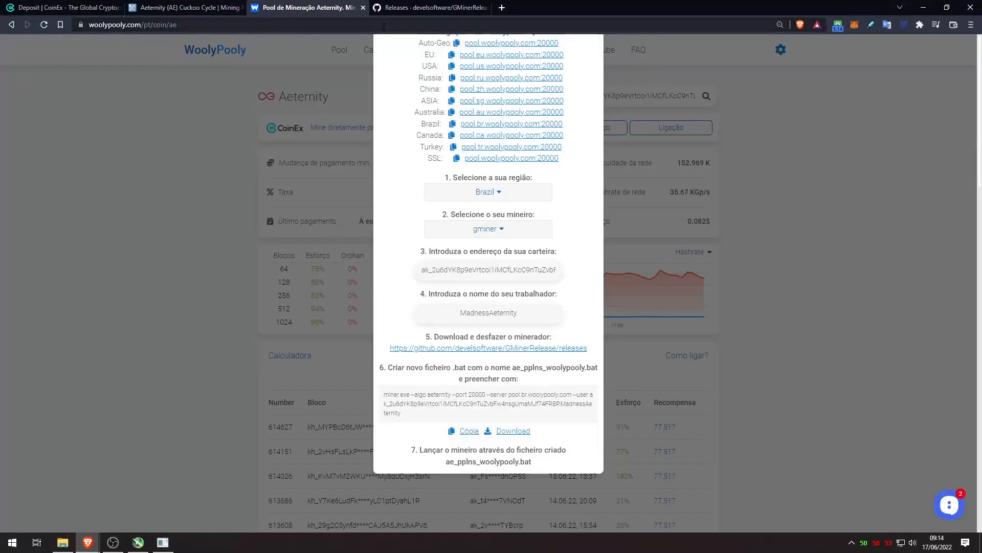
left_click(235, 77)
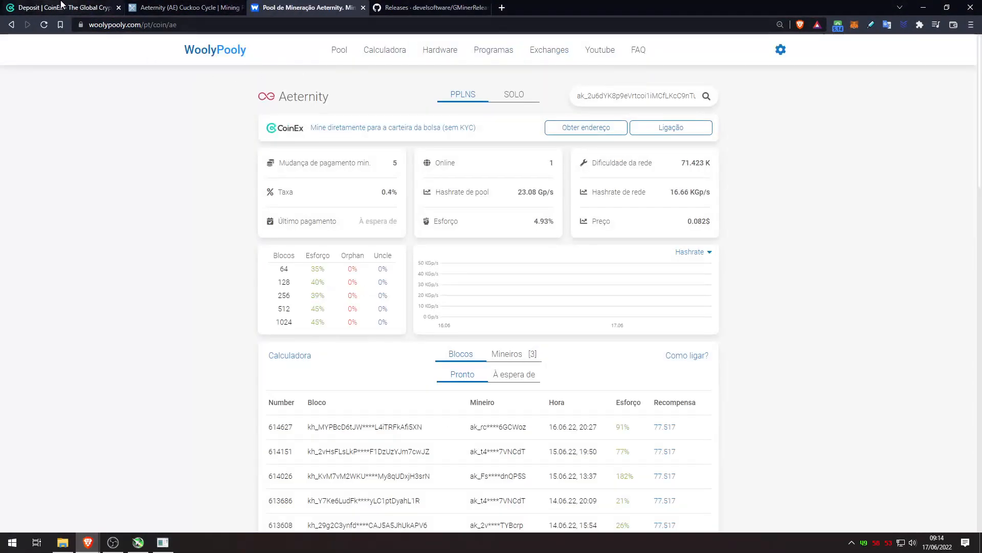
left_click(64, 8)
left_click(544, 337)
Search WoolyPooly for the CoinEx address and check the MadnessAeternity worker running PPLNS at 28.56 Gp/s
left_click(307, 7)
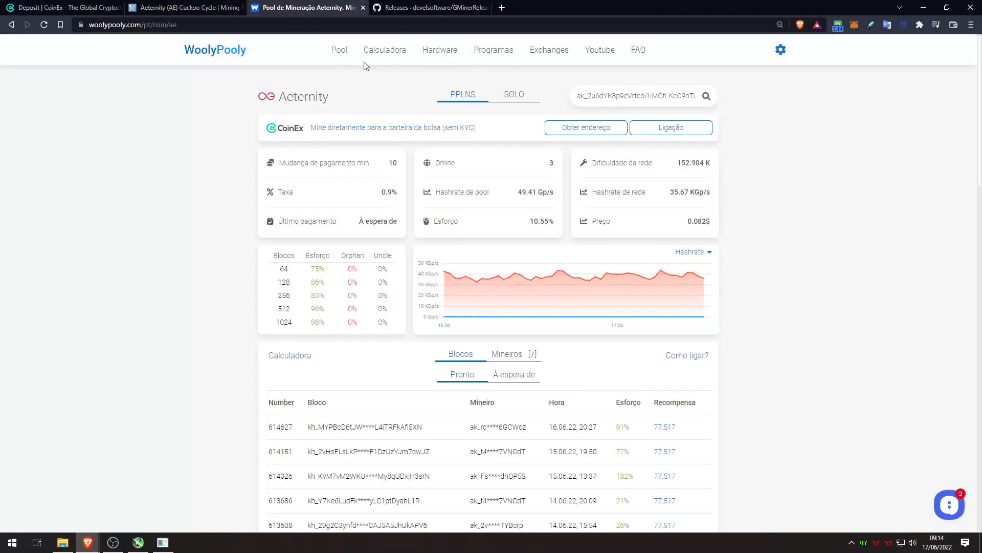
double_click(607, 96)
key("BackSpace")
key("ctrl+v")
left_click(707, 96)
left_click_drag(342, 373, 277, 368)
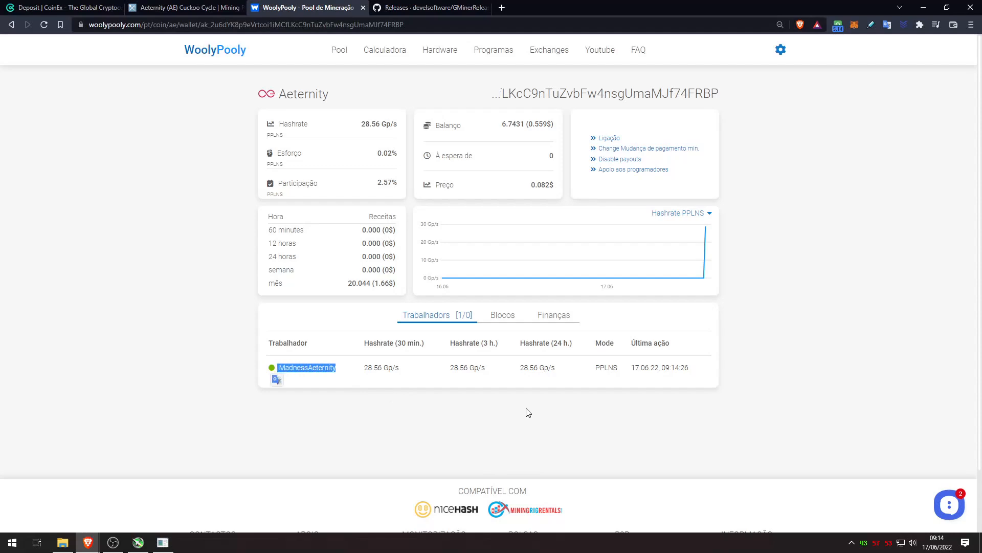
left_click(805, 397)
double_click(621, 369)
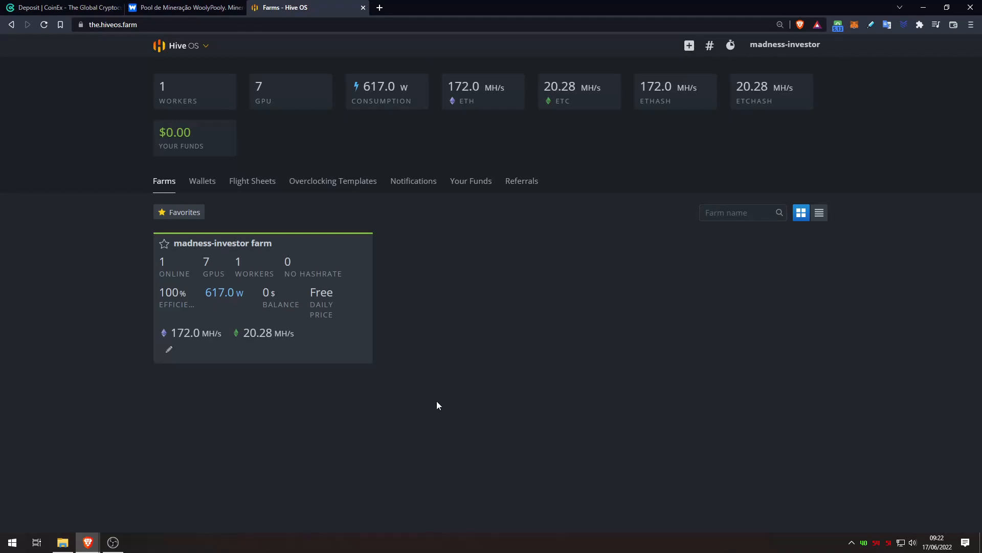
Start a new wallet with coin AE in the madness-investor farm's Wallets
left_click(303, 315)
left_click(285, 188)
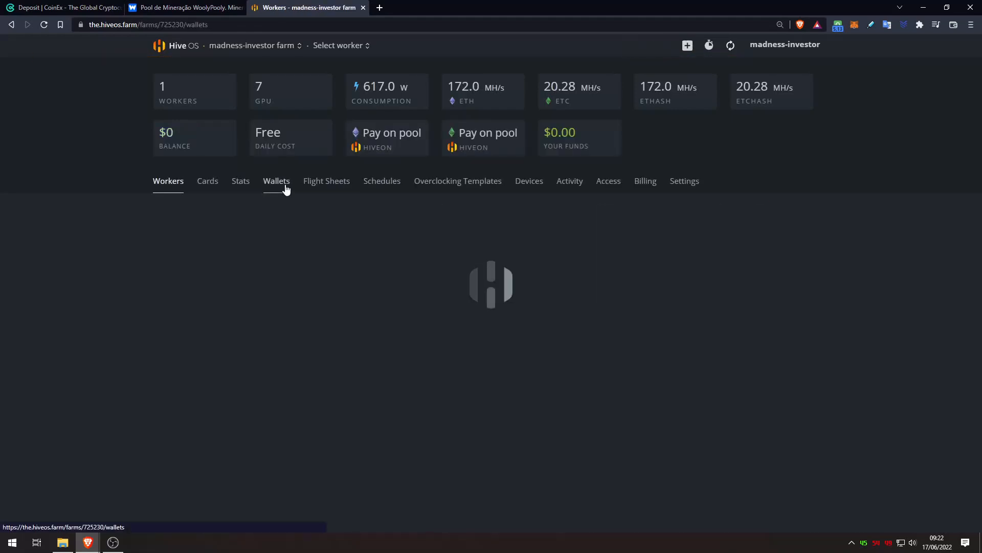
left_click(801, 218)
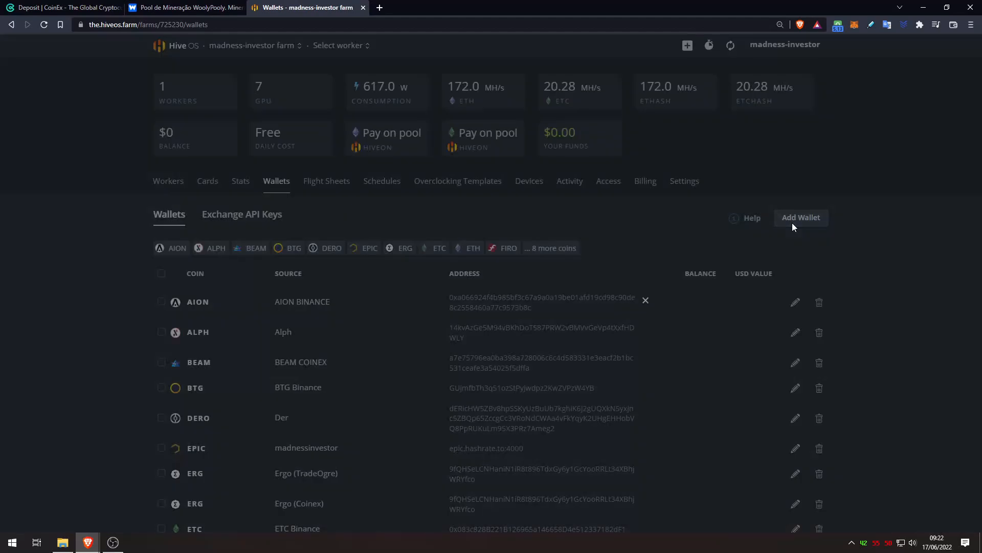
left_click(445, 167)
type("ae")
left_click(362, 193)
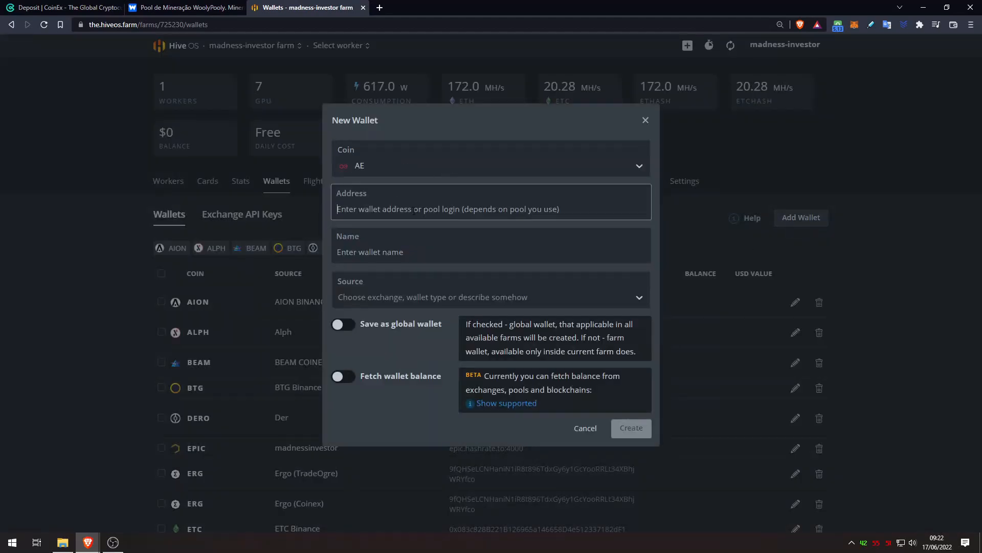
Paste the CoinEx AE deposit address, name the wallet 'Aeternity Coinex', and create it
left_click(52, 7)
left_click(551, 340)
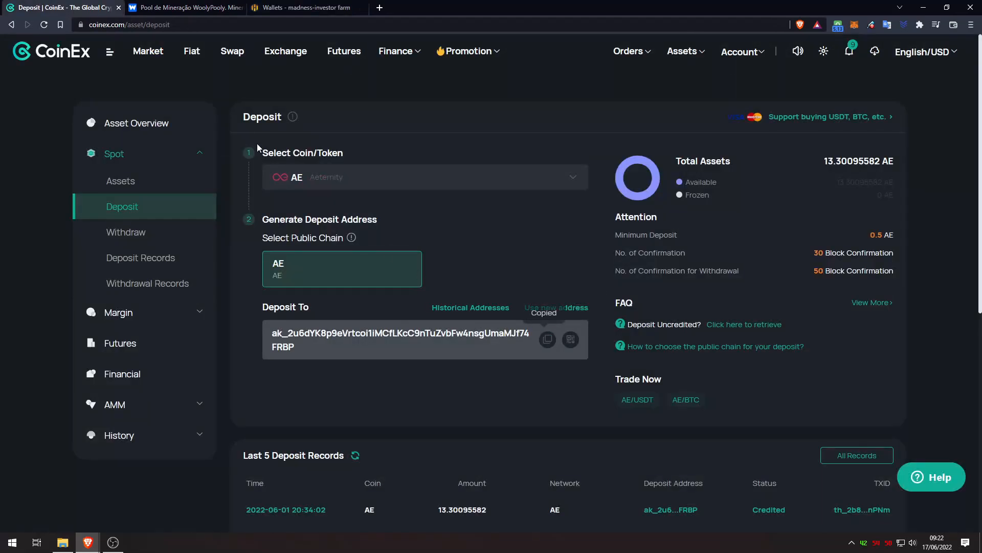
left_click(307, 8)
key("ctrl+v")
left_click(397, 248)
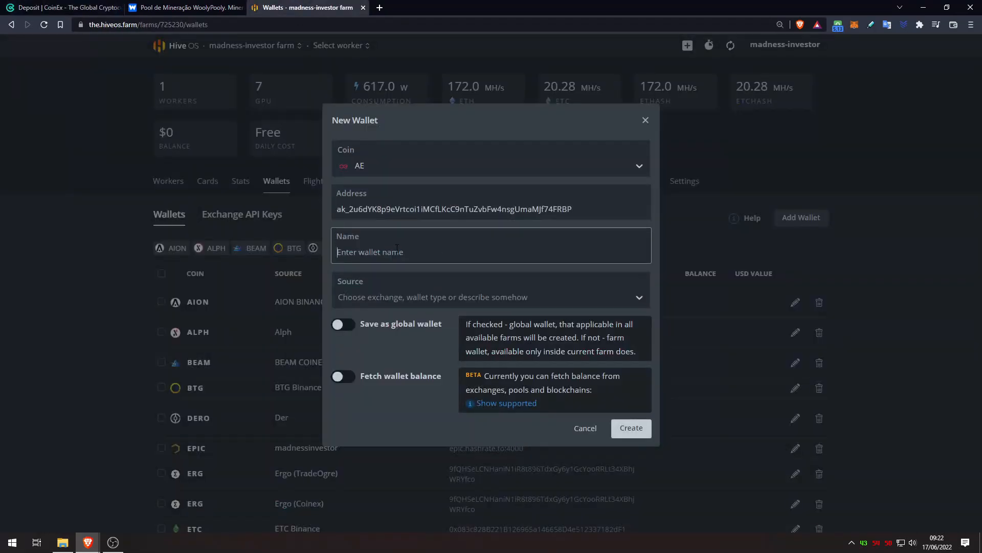
type("Aeternity Coinex")
left_click(635, 429)
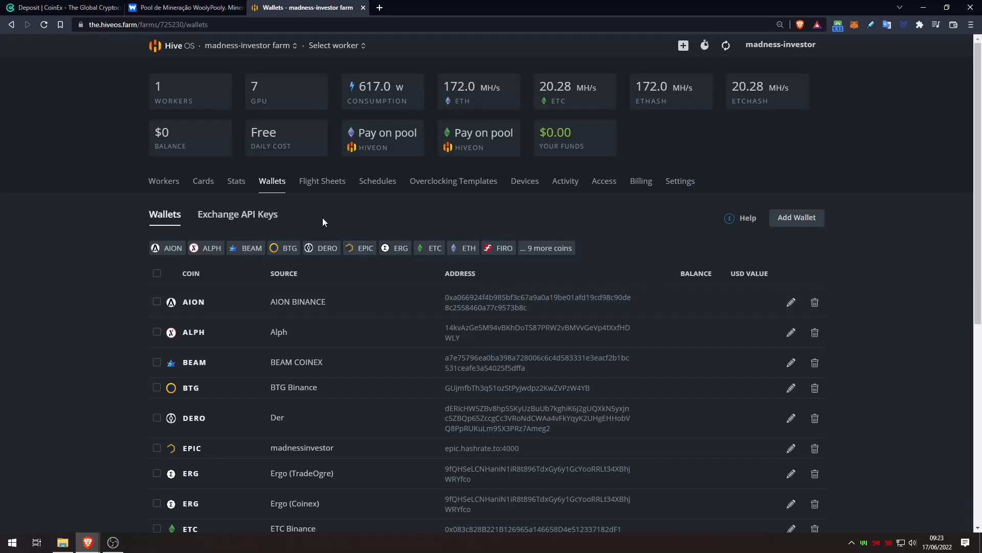
left_click(326, 189)
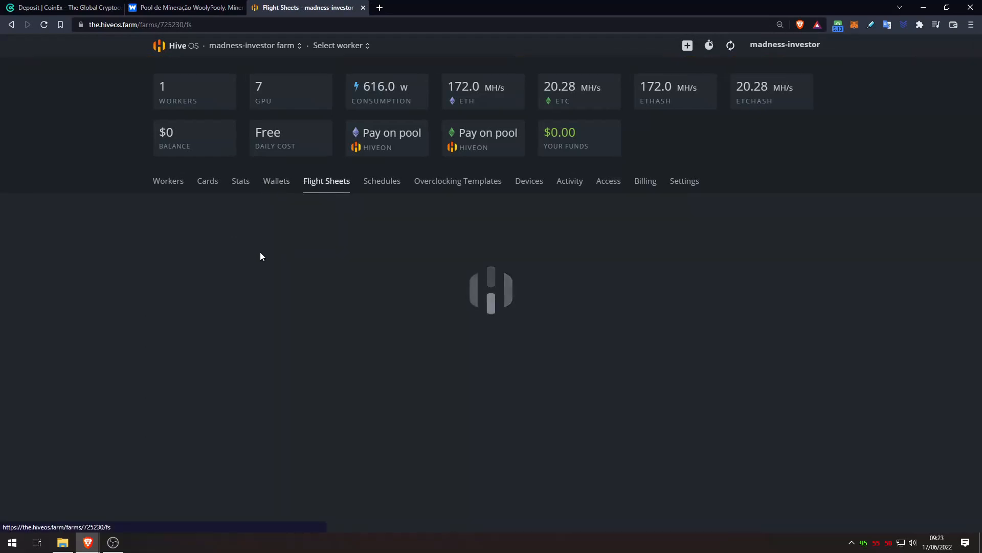
Set the new flight sheet's coin to AE, wallet to Aeternity Coinex and pool to woolypooly
left_click(251, 263)
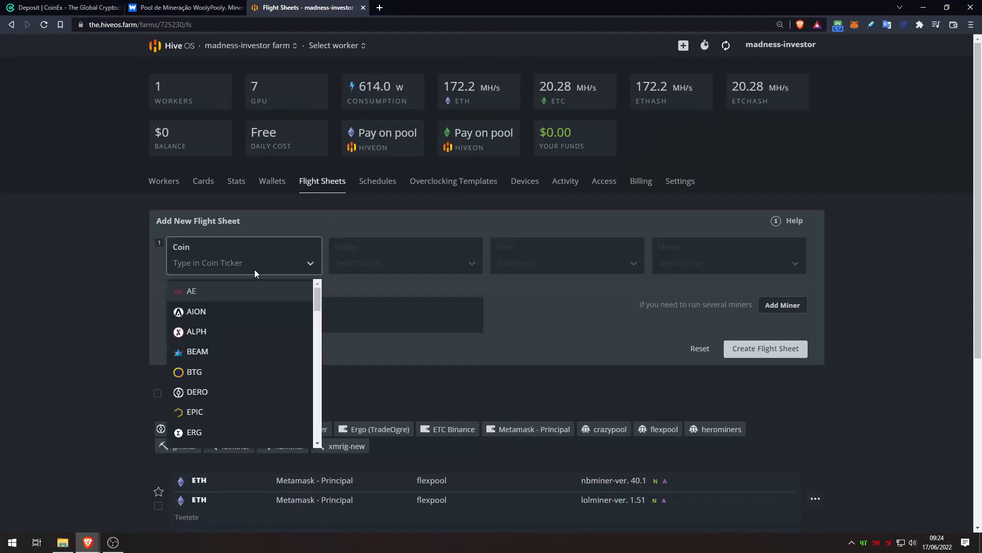
left_click(216, 297)
left_click(402, 264)
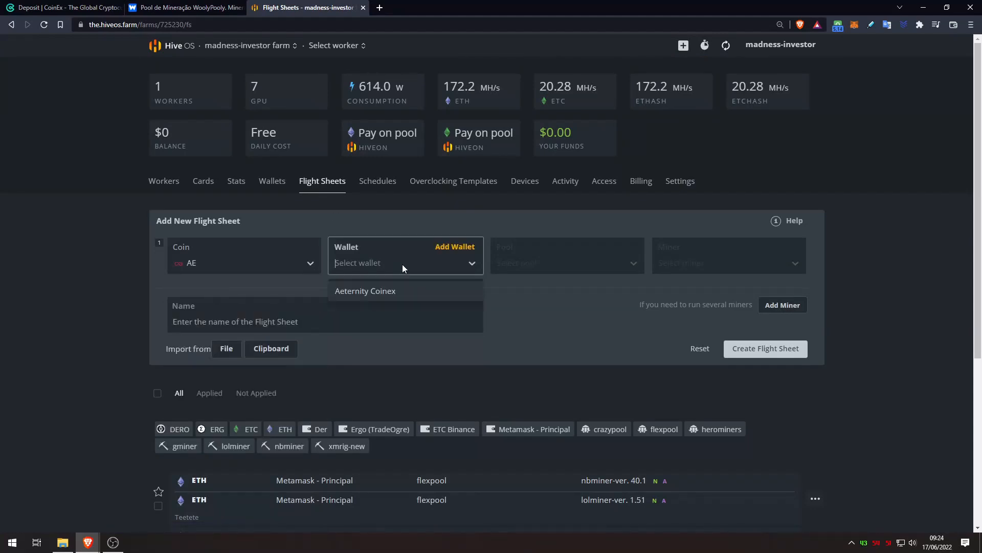
left_click(392, 291)
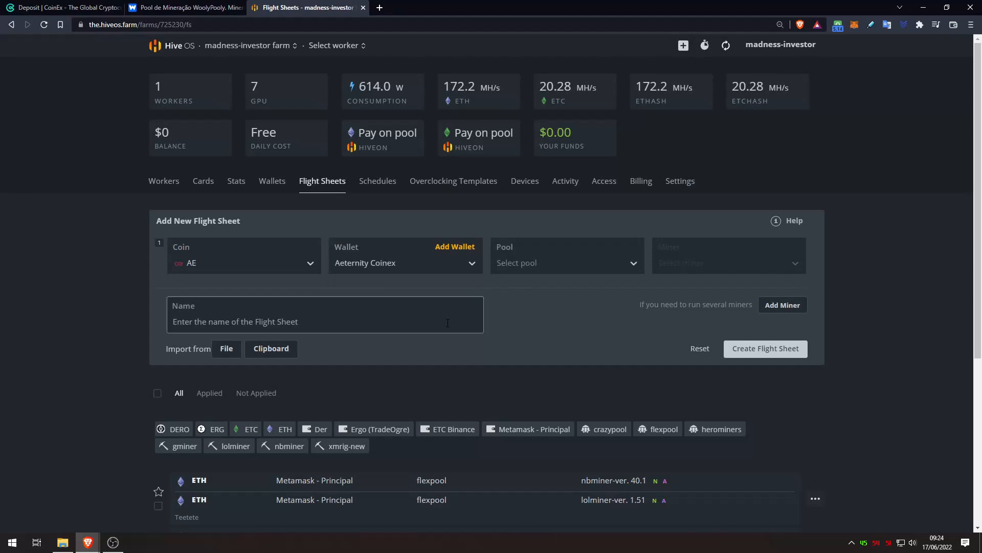
left_click(517, 260)
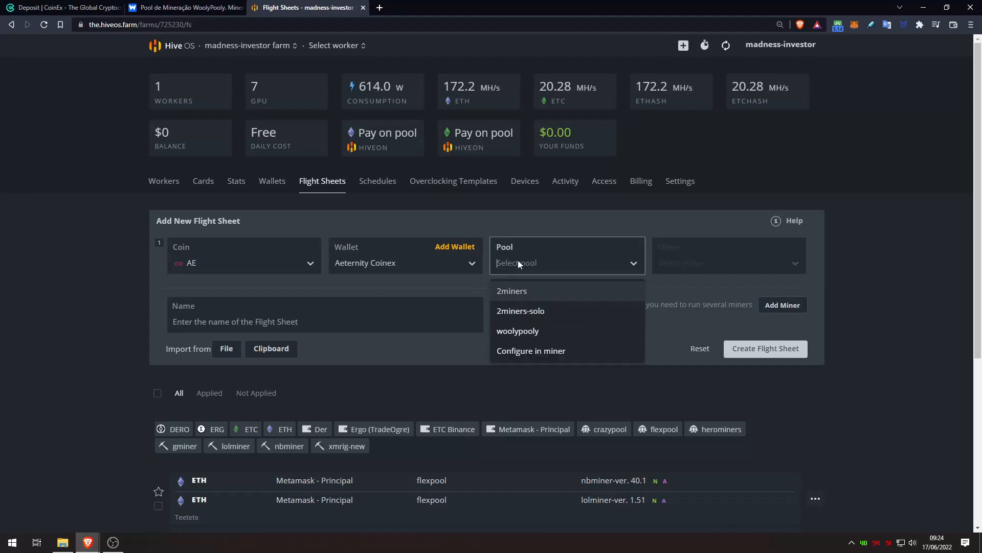
left_click(539, 333)
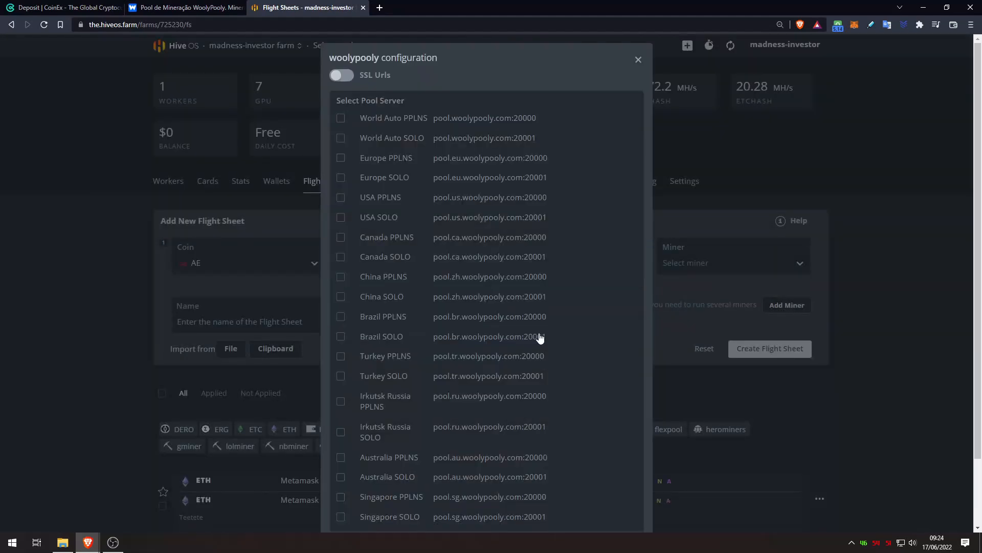
Add WoolyPooly's Brazil, Europe and USA PPLNS servers and apply the selection
left_click(393, 318)
left_click(399, 179)
left_click(383, 219)
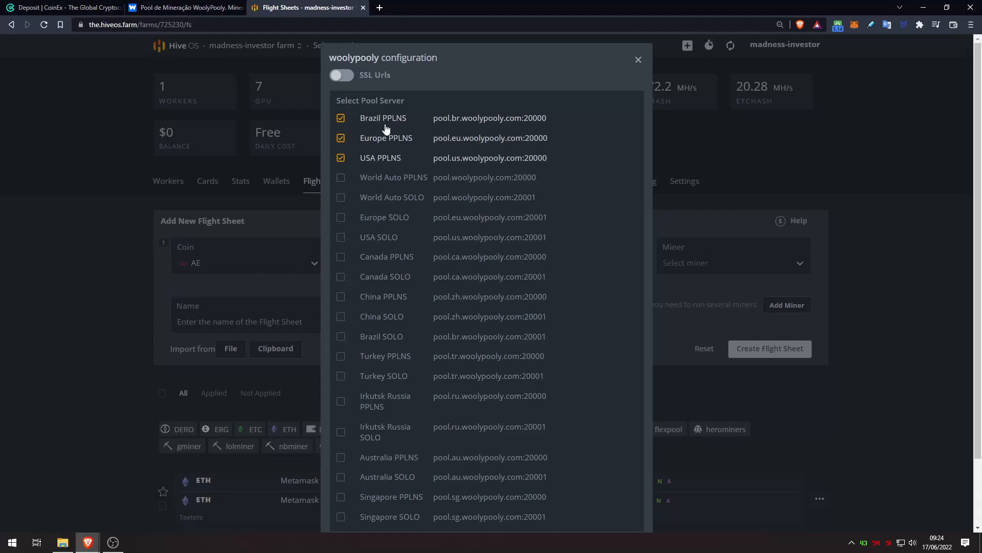
scroll(580, 185, "down", 1)
scroll(580, 185, "down", 3)
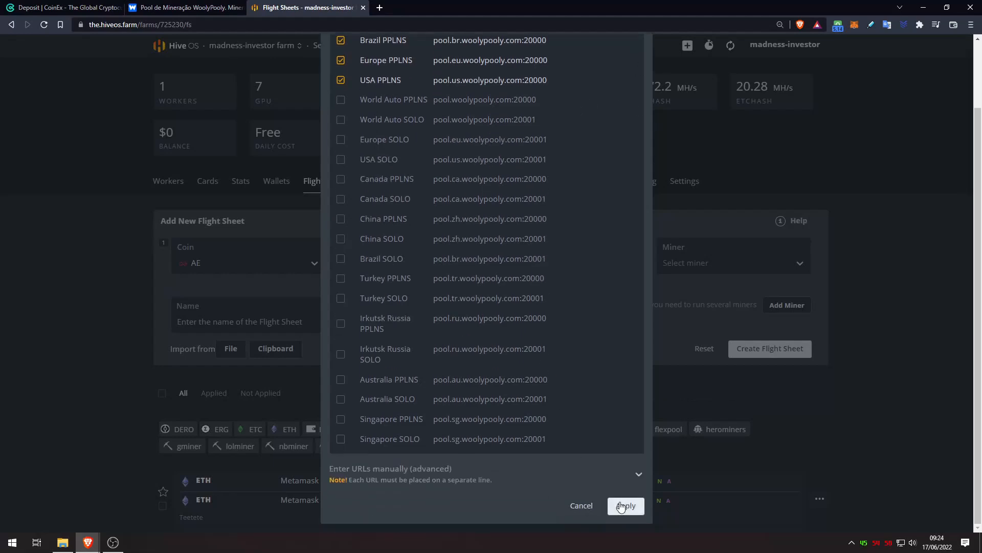
left_click(627, 506)
left_click(695, 263)
Choose GMiner as the miner and fill in the pool password in its configuration
type("g")
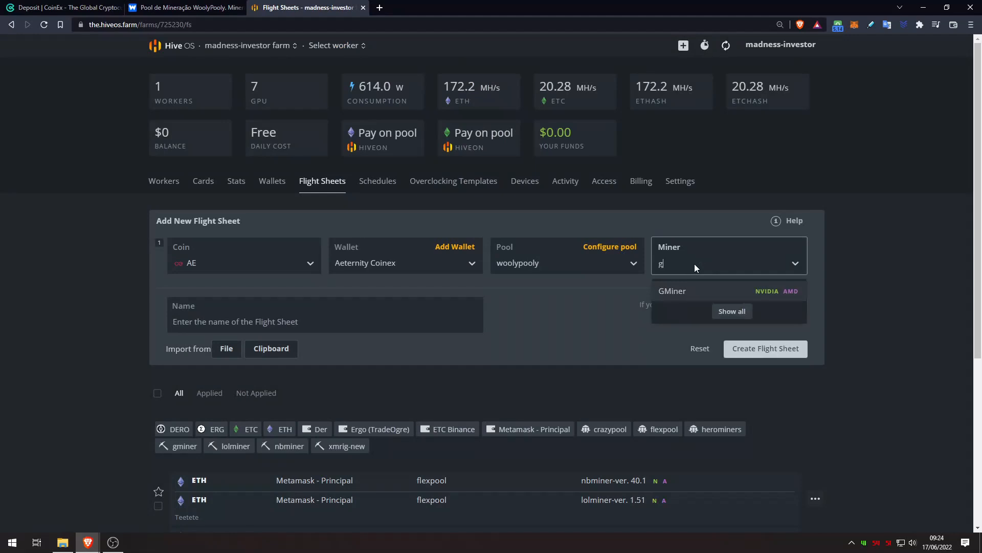
left_click(684, 289)
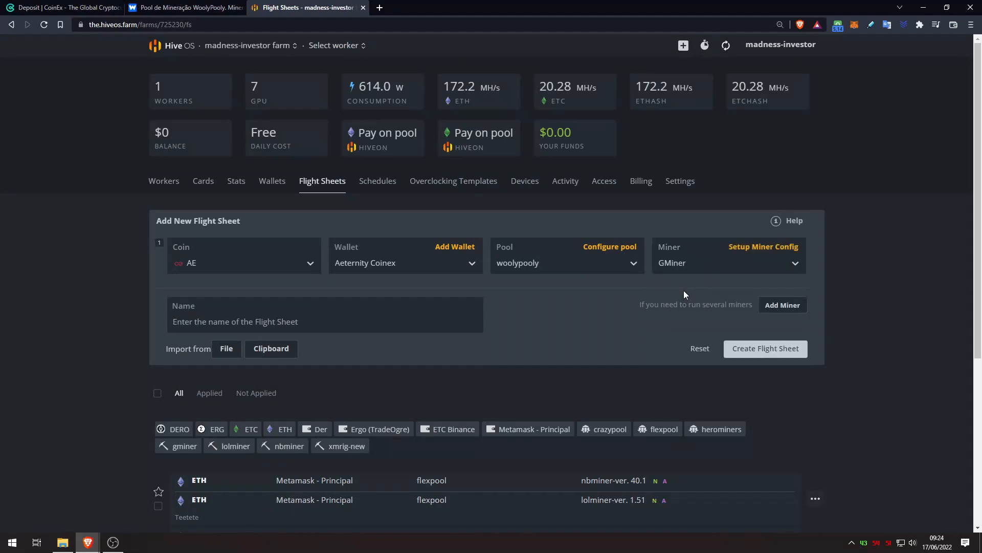
left_click(772, 247)
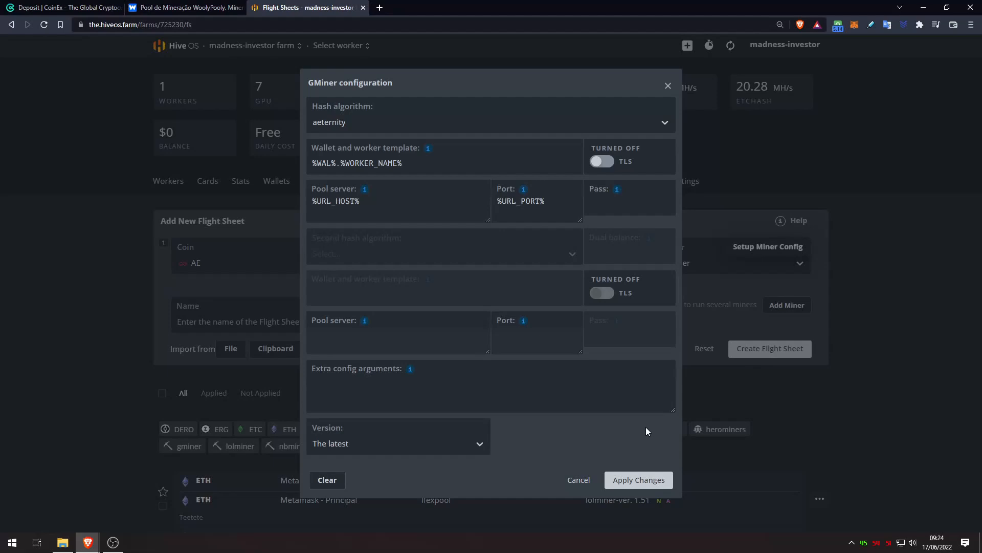
left_click(589, 198)
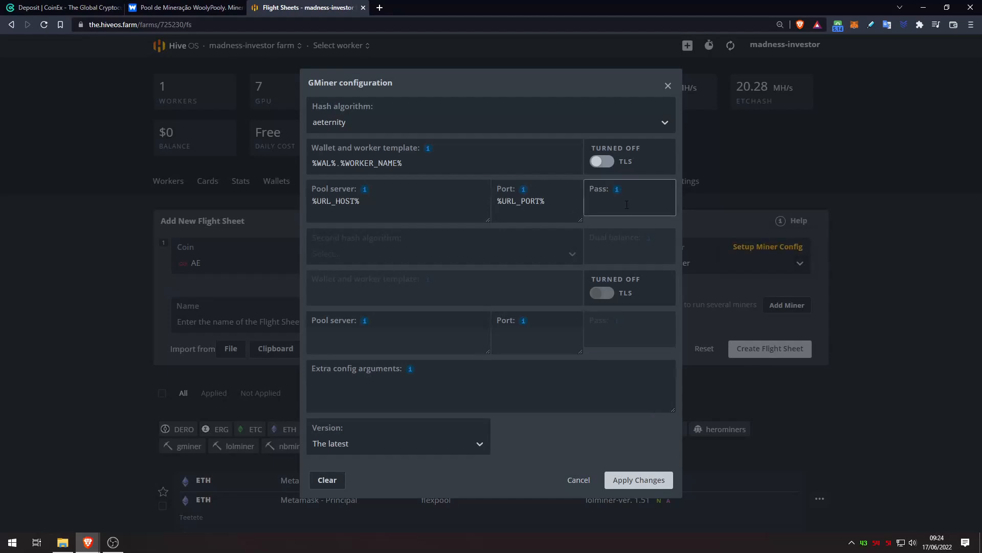
type("xyz")
Replace the %WORKER_NAME% placeholder with madness1 and select GMiner version 2.94
left_click_drag(412, 163, 342, 165)
mouse_move(521, 191)
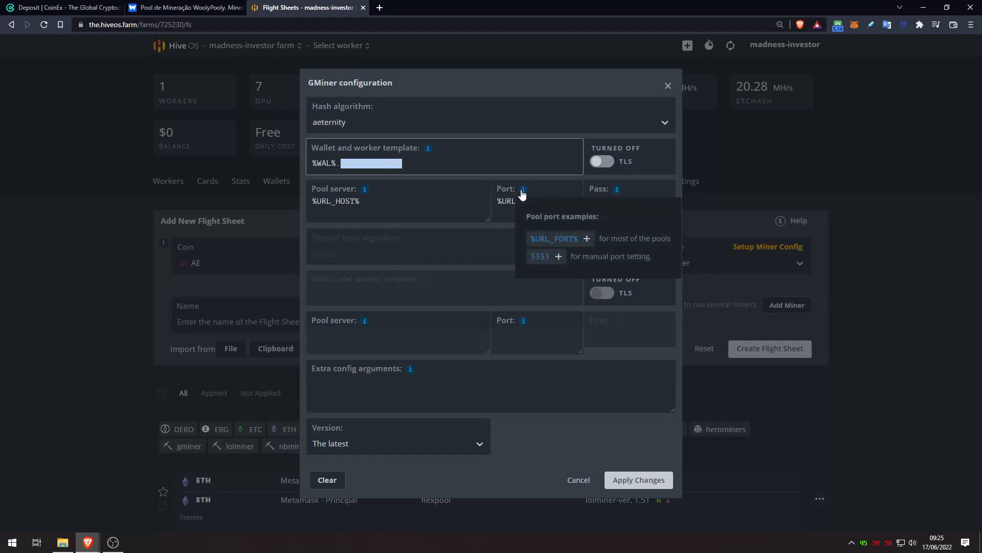
left_click(428, 167)
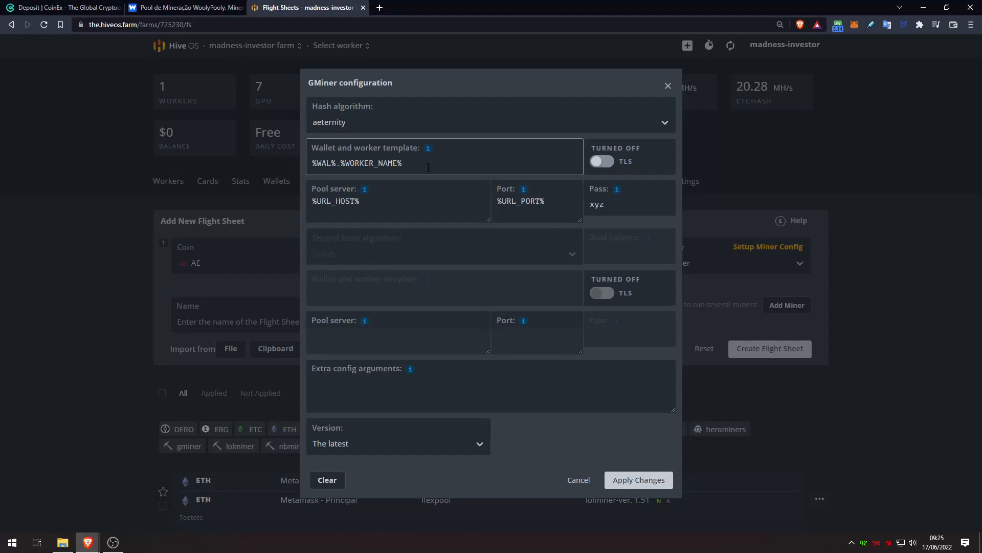
key("BackSpace")
key("BackSpace")
key("BackSpace")
key("BackSpace")
key("BackSpace")
key("BackSpace")
key("BackSpace")
key("BackSpace")
key("BackSpace")
key("BackSpace")
key("BackSpace")
key("BackSpace")
key("BackSpace")
type("madness1")
left_click(436, 211)
left_click(372, 444)
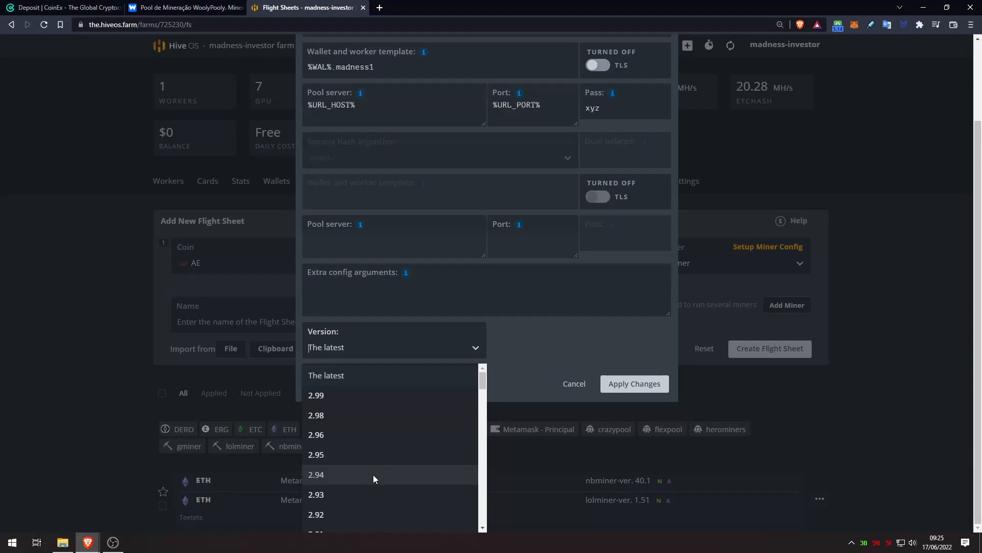
left_click(373, 475)
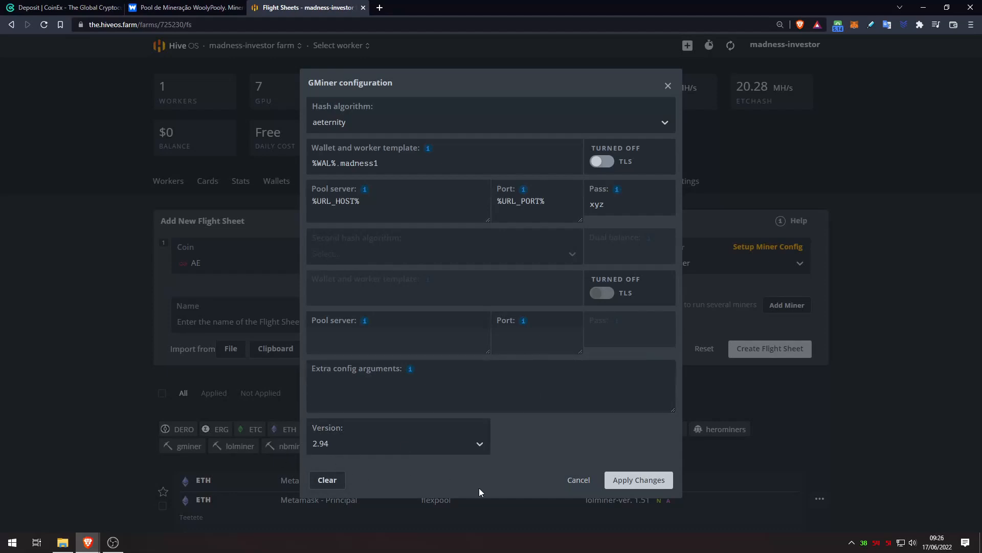
Apply the GMiner config and create the flight sheet named 'Aeternity Mining'
left_click(638, 480)
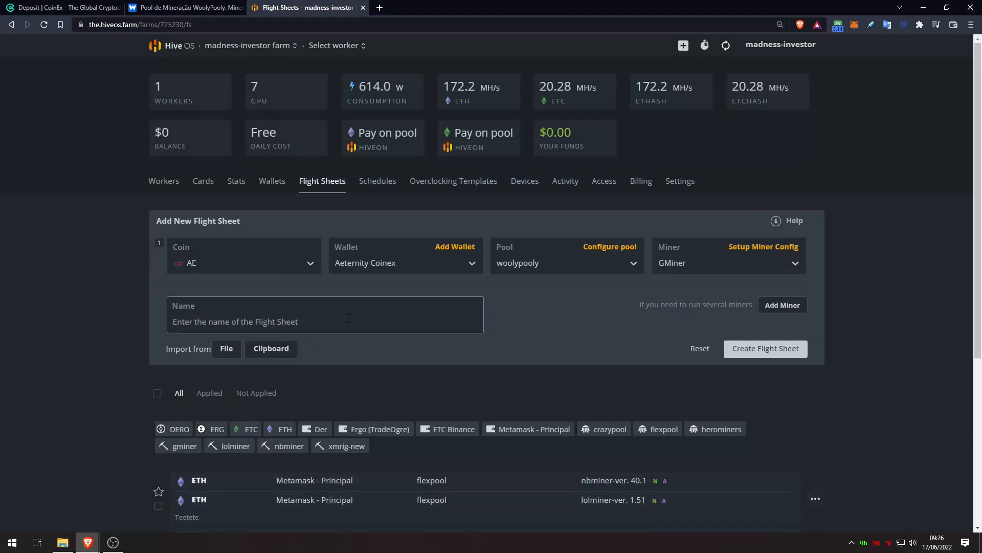
type("Aeter")
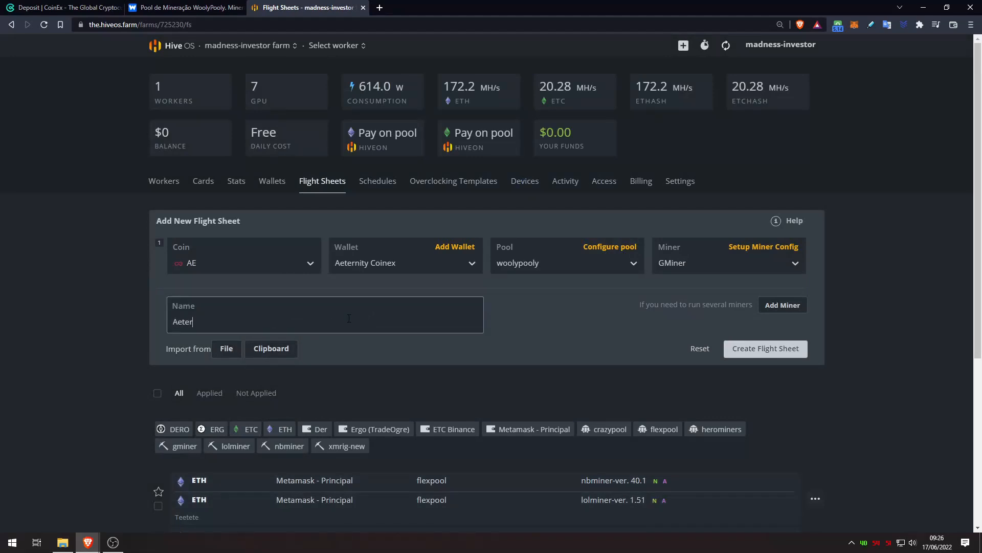
type("nity Mining")
left_click(783, 349)
scroll(483, 290, "down", 3)
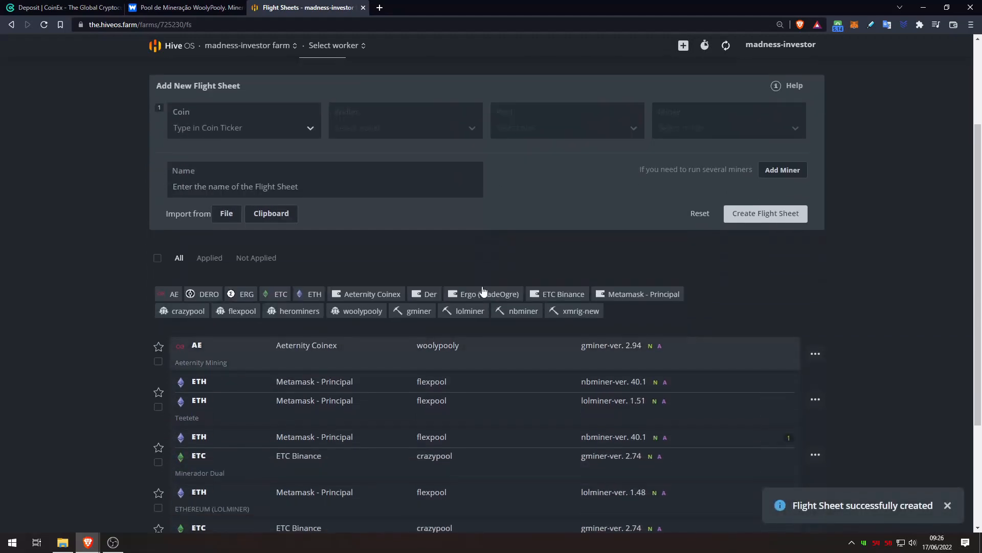
scroll(492, 287, "down", 3)
scroll(891, 348, "up", 4)
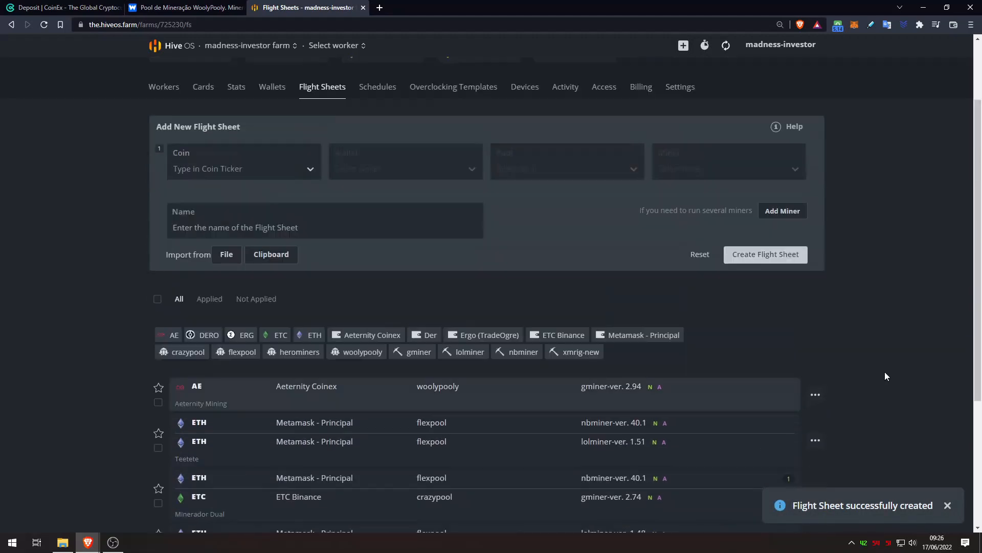
scroll(885, 372, "up", 2)
Open worker madness1 and unset its current flight sheet
left_click(334, 45)
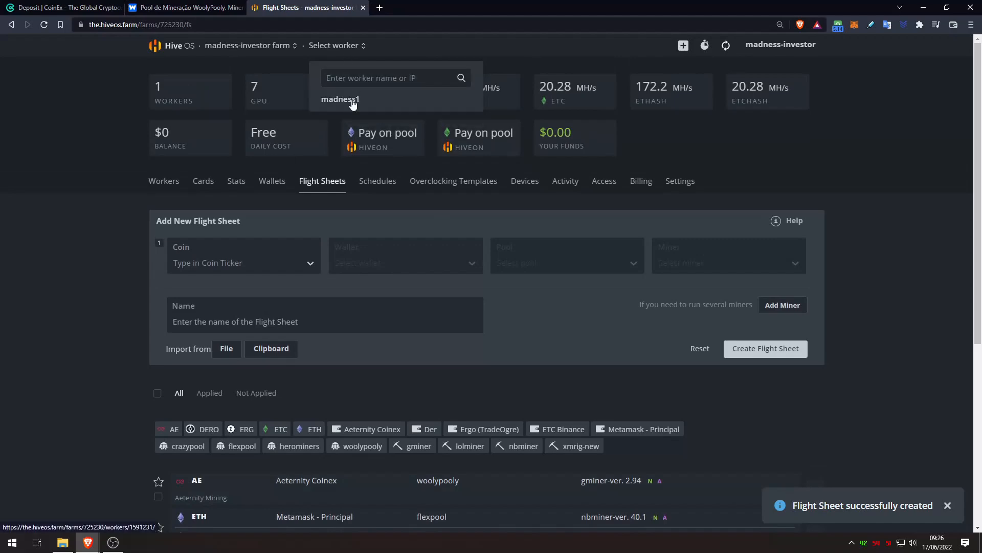
left_click(340, 99)
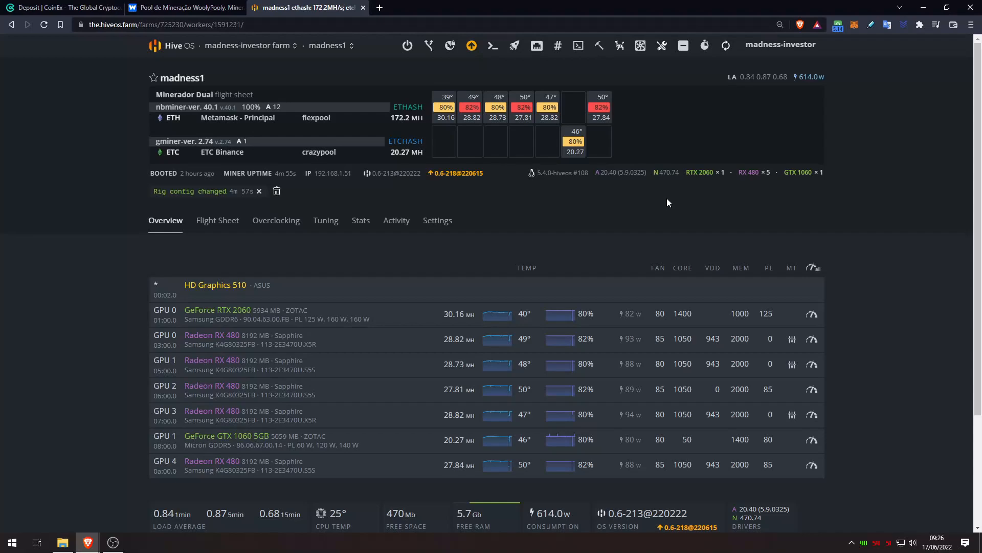
left_click(514, 45)
left_click(576, 78)
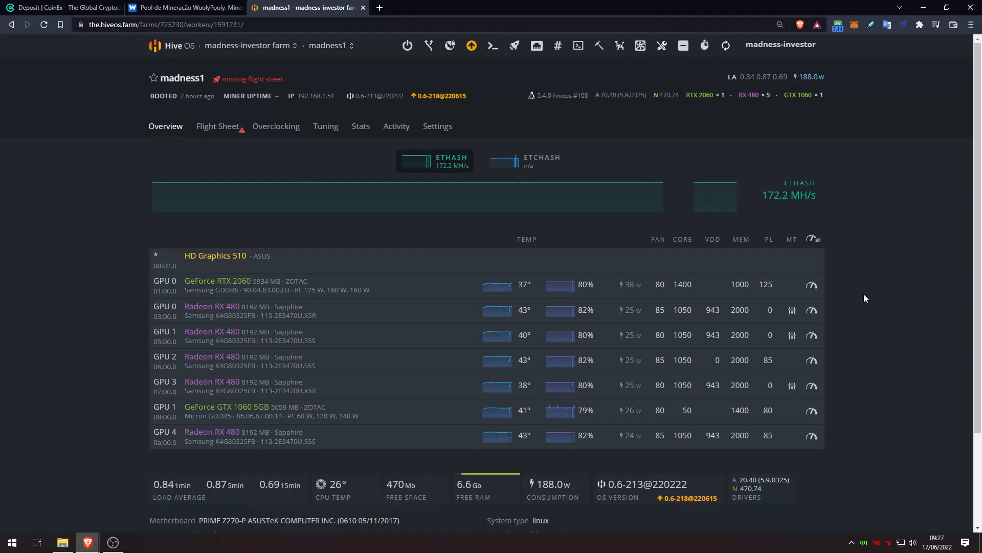
Look up the popular AE overclock presets for the RTX 2060, then close without changes
left_click(812, 287)
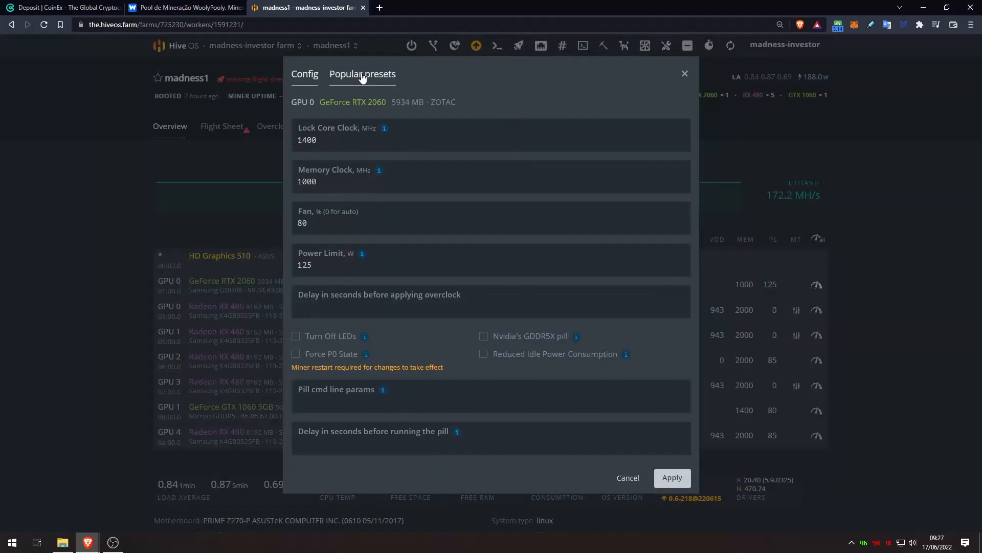
left_click(362, 75)
left_click(345, 117)
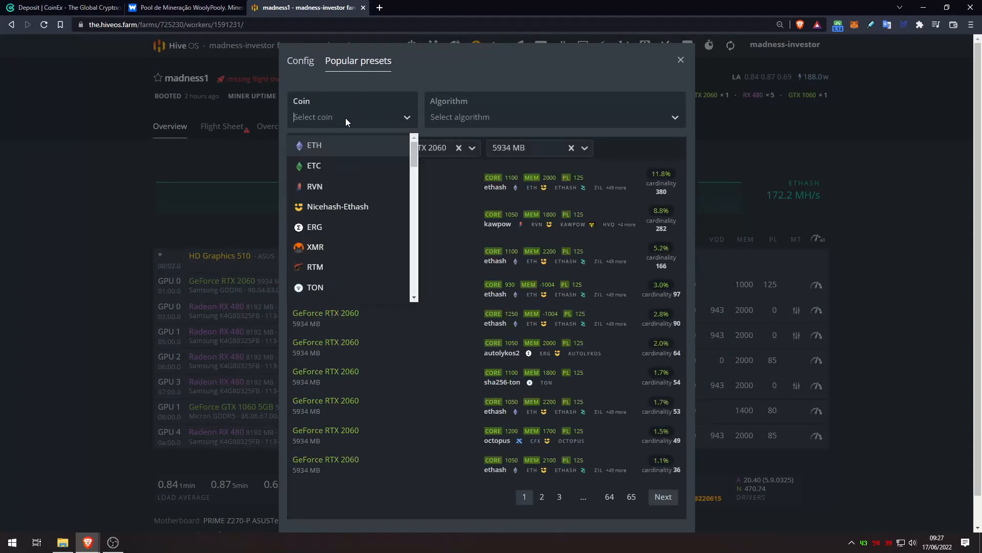
type("ae")
left_click(305, 146)
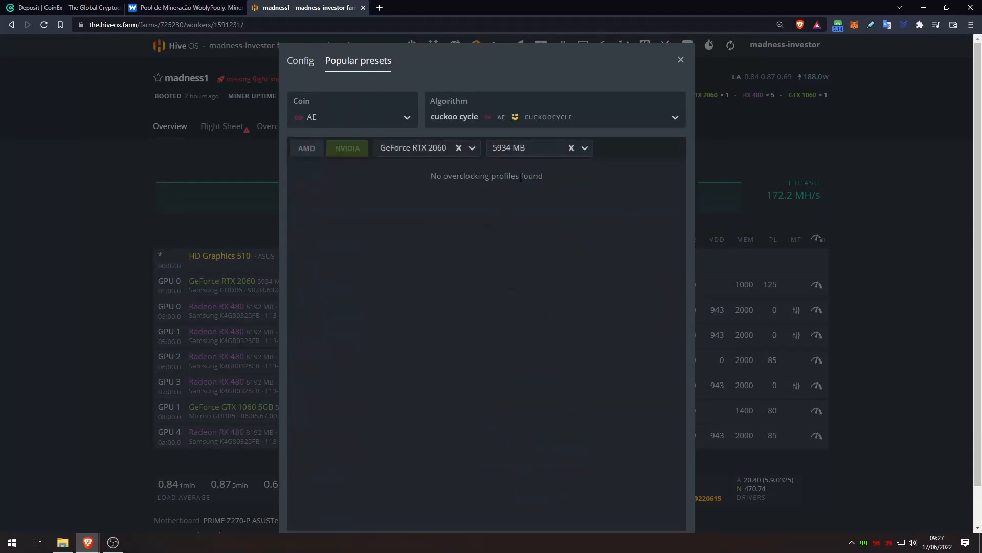
left_click(680, 60)
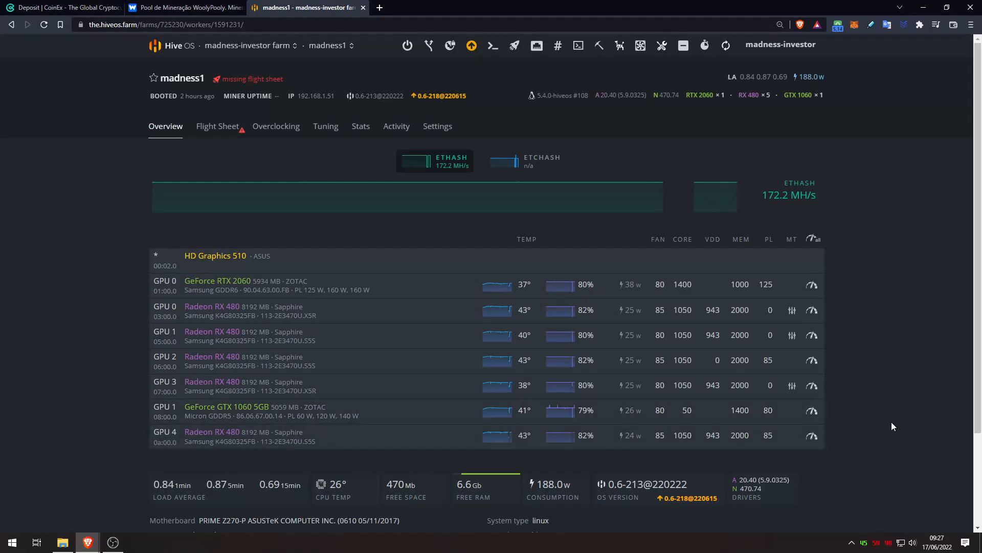
Clear the memory clock, lock the core at 1600, set power limit 135 W, and apply
left_click(813, 287)
key("BackSpace")
key("BackSpace")
key("BackSpace")
key("BackSpace")
left_click(303, 142)
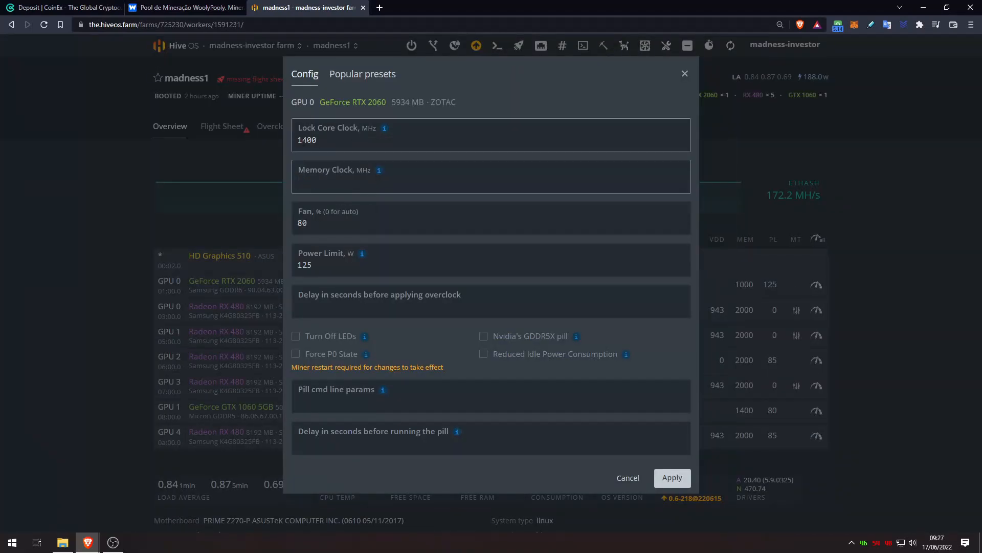
key("Delete")
type("6")
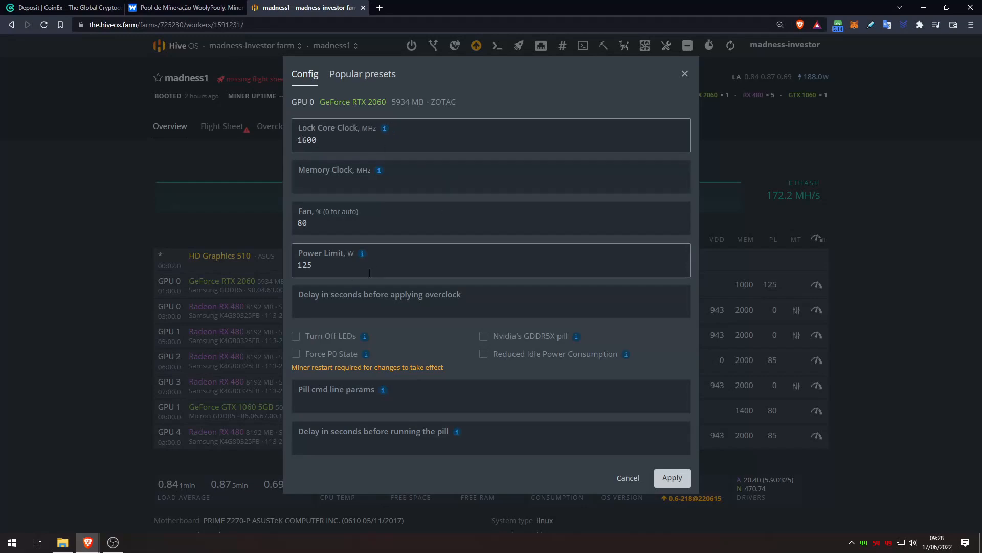
double_click(328, 261)
type("135")
left_click(686, 479)
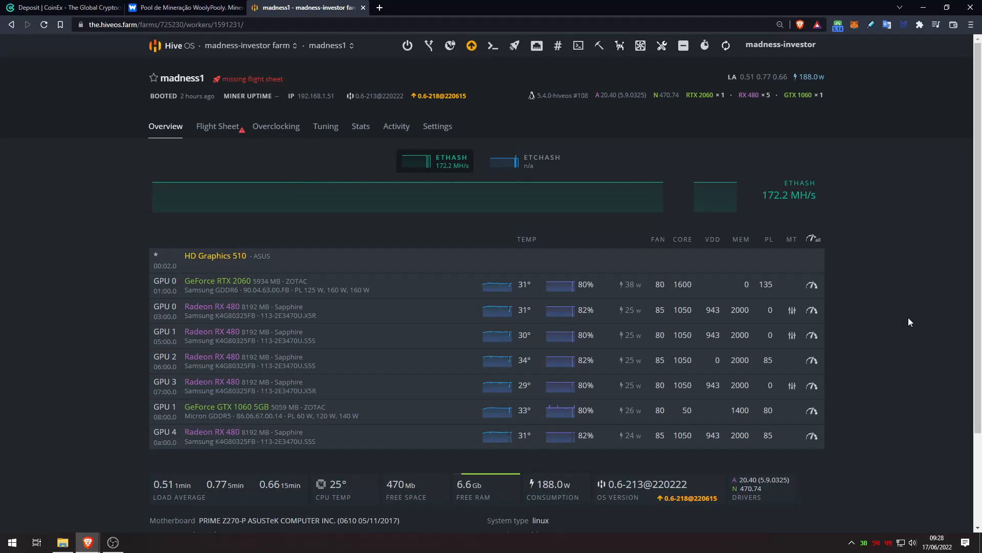
Assign the Aeternity Mining flight sheet to worker madness1 in Hive OS
left_click(514, 45)
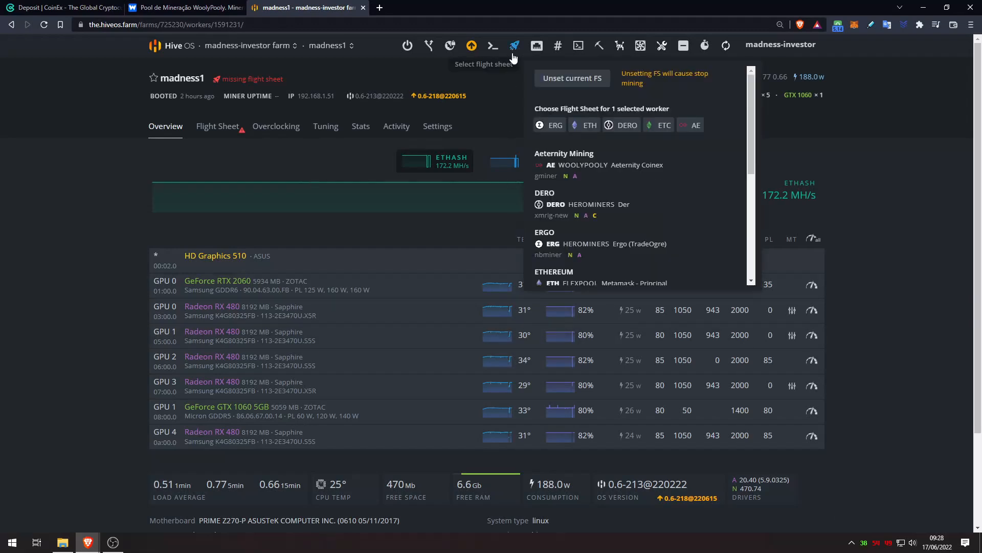
left_click(592, 172)
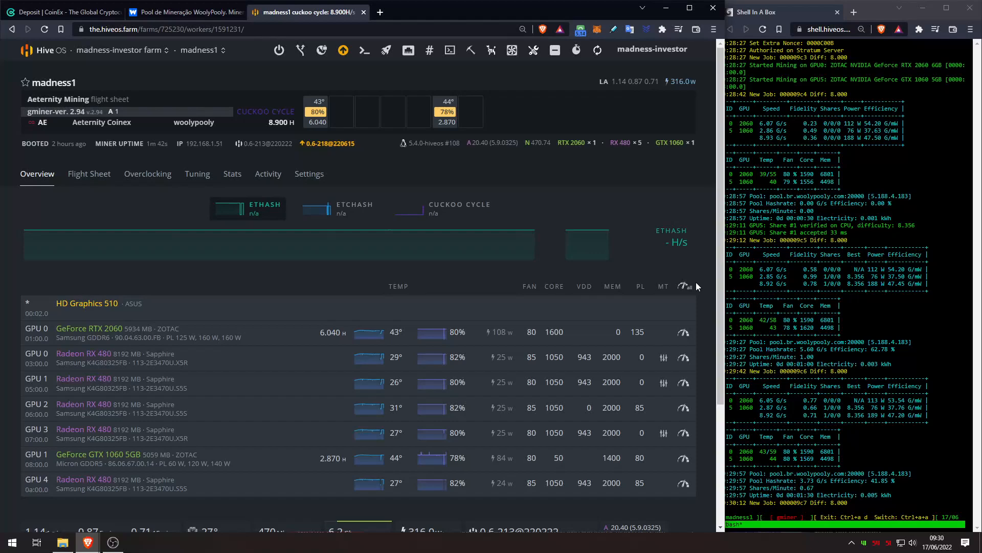
left_click(122, 49)
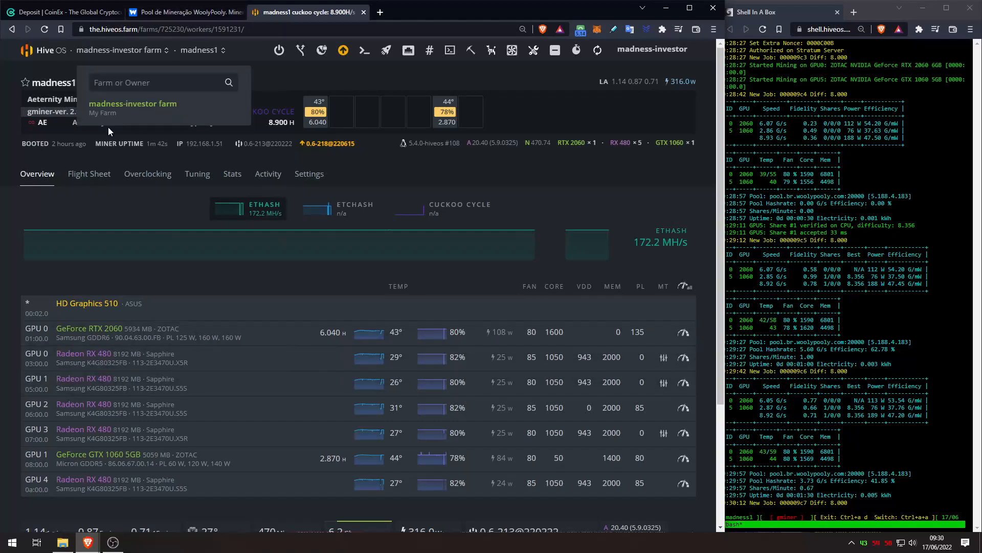
Open the Aeternity pool page on WoolyPooly
left_click(175, 14)
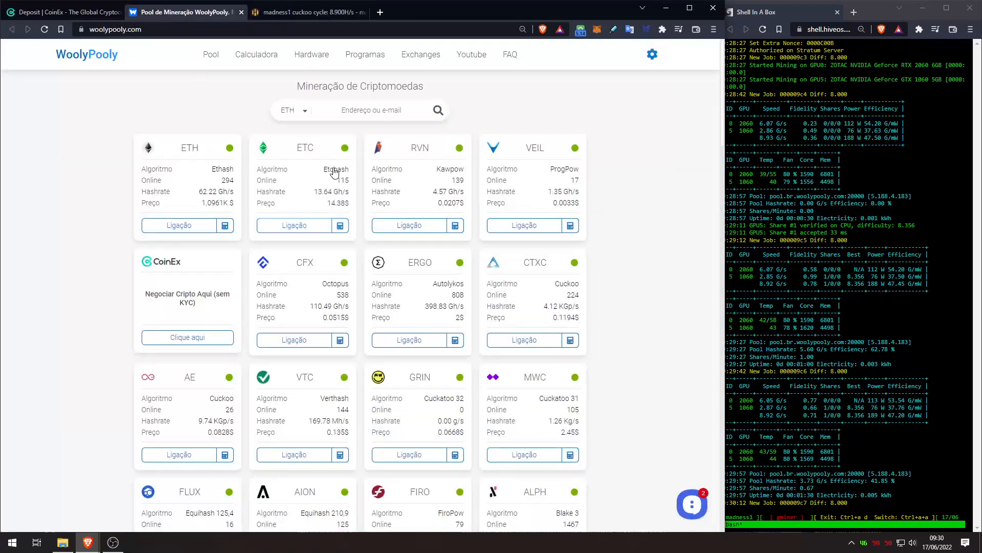
scroll(214, 305, "down", 2)
left_click(214, 304)
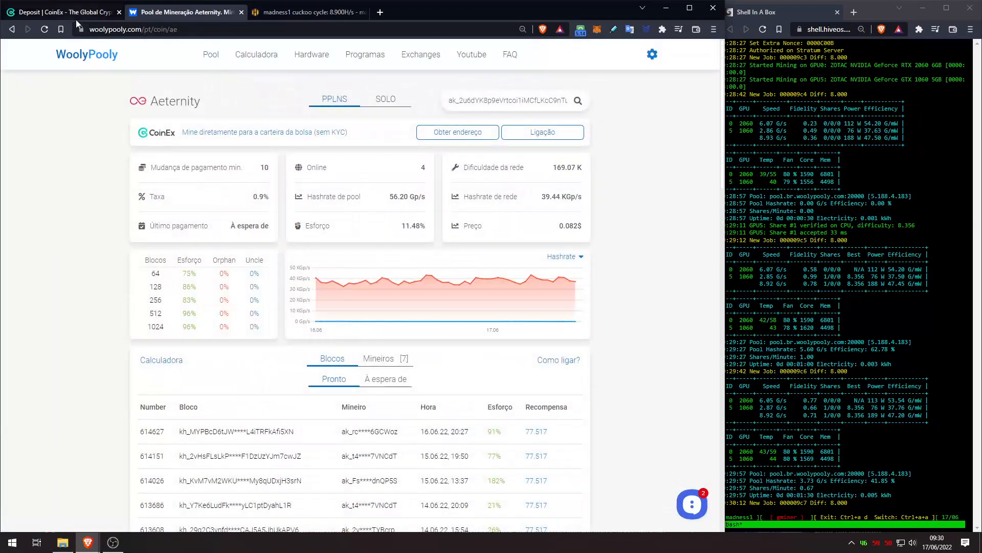
Look up the CoinEx AE deposit address on WoolyPooly and confirm madness1 is online at 0.96 Gp/s
left_click(62, 12)
left_click(462, 344)
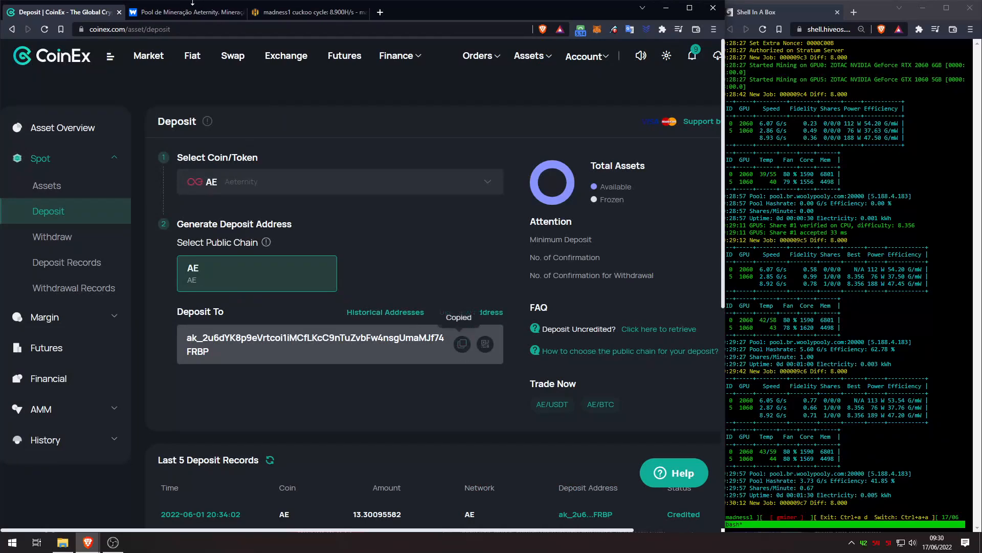
left_click(190, 12)
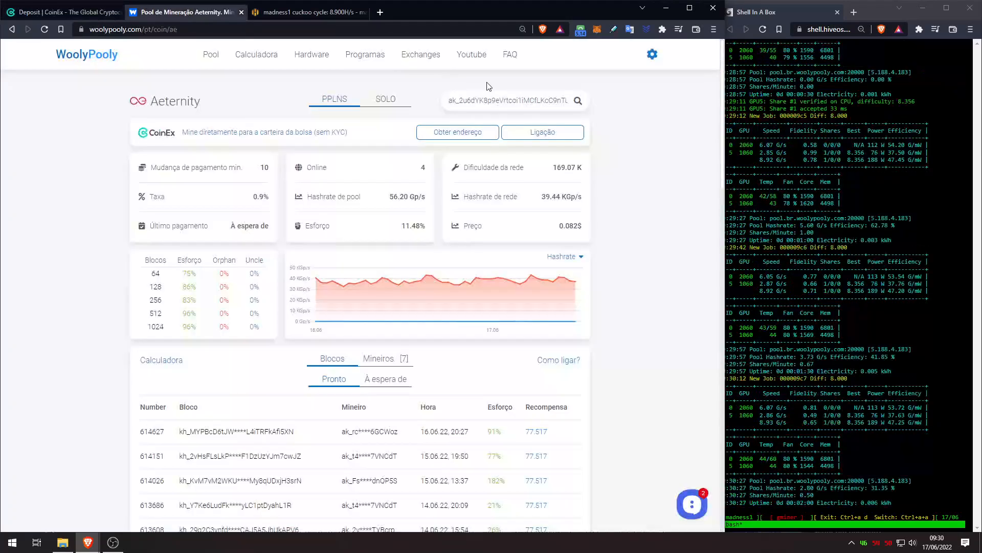
left_click(577, 101)
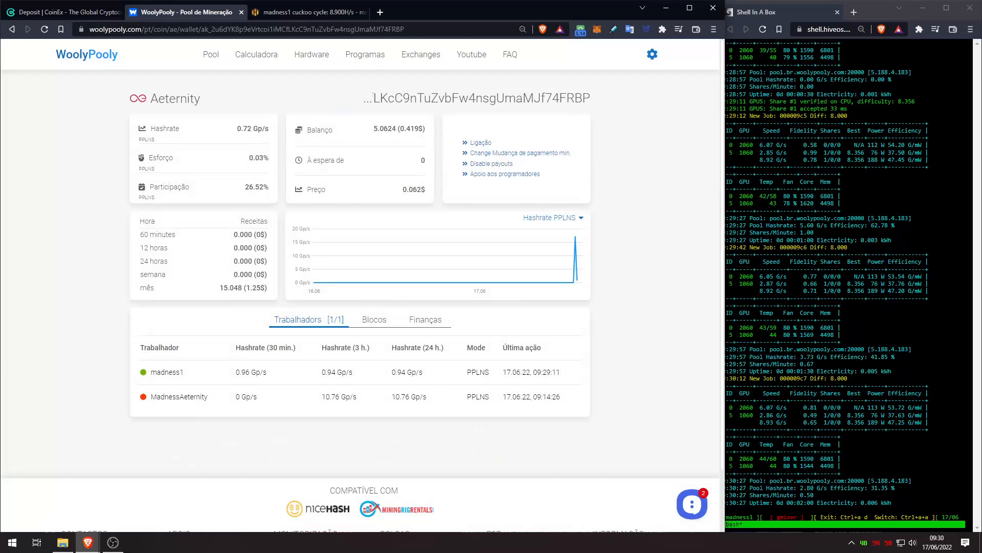
left_click_drag(194, 375, 149, 374)
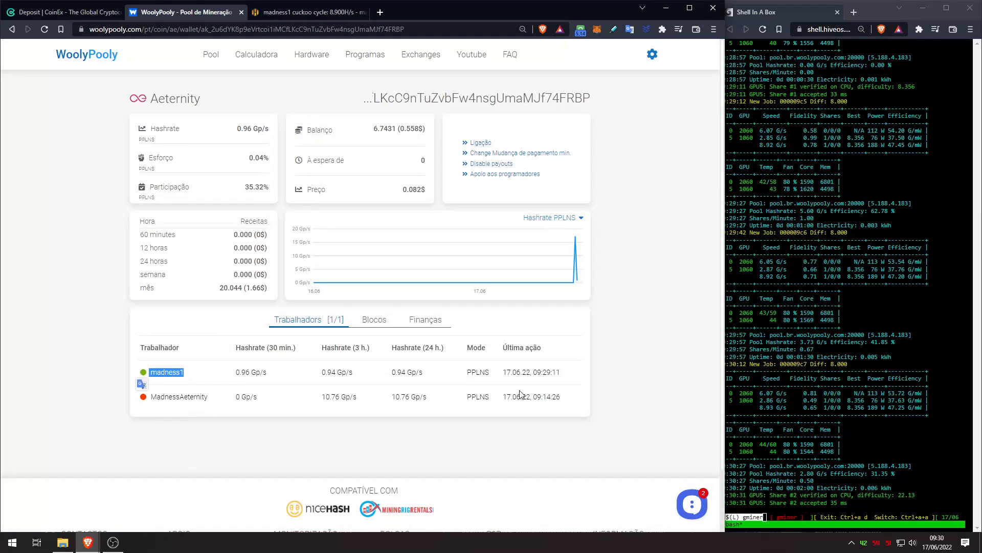
left_click(645, 379)
key("ctrl+Tab")
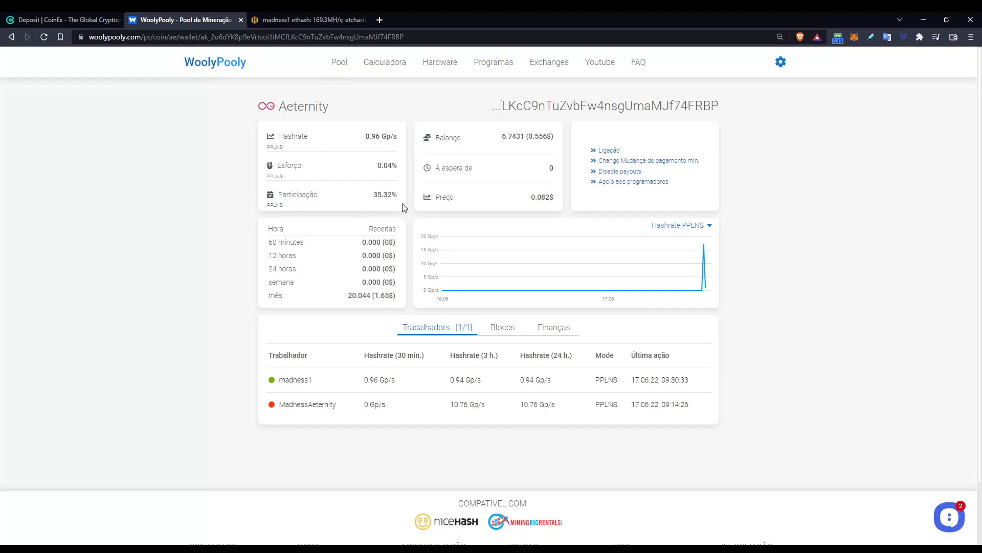
Open the minimum payout setting and check its value of 10
mouse_move(532, 143)
left_click(689, 161)
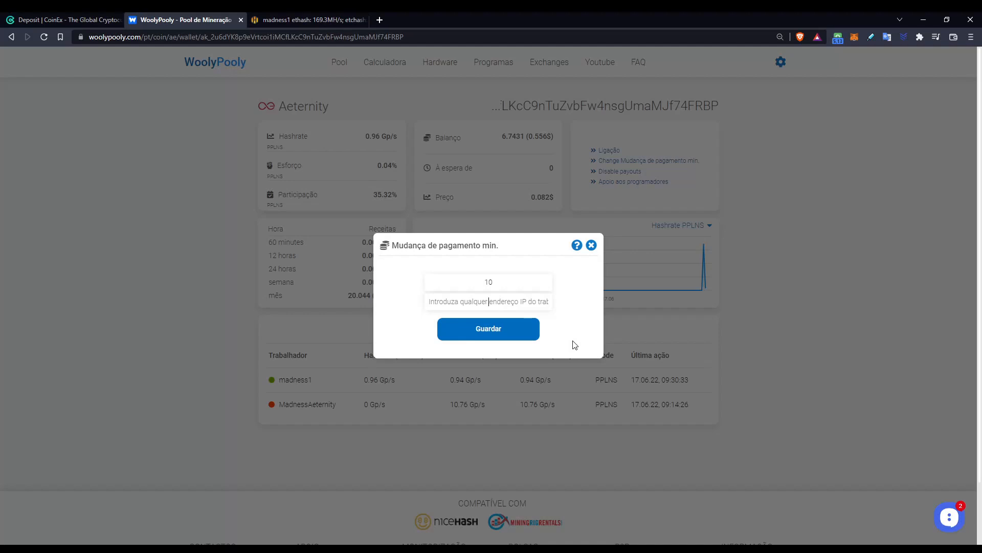
left_click_drag(530, 285, 478, 283)
left_click(514, 285)
Leave the minimum payout unchanged and view the wallet's blocks and 13.300972965786 AE payout history
left_click(591, 246)
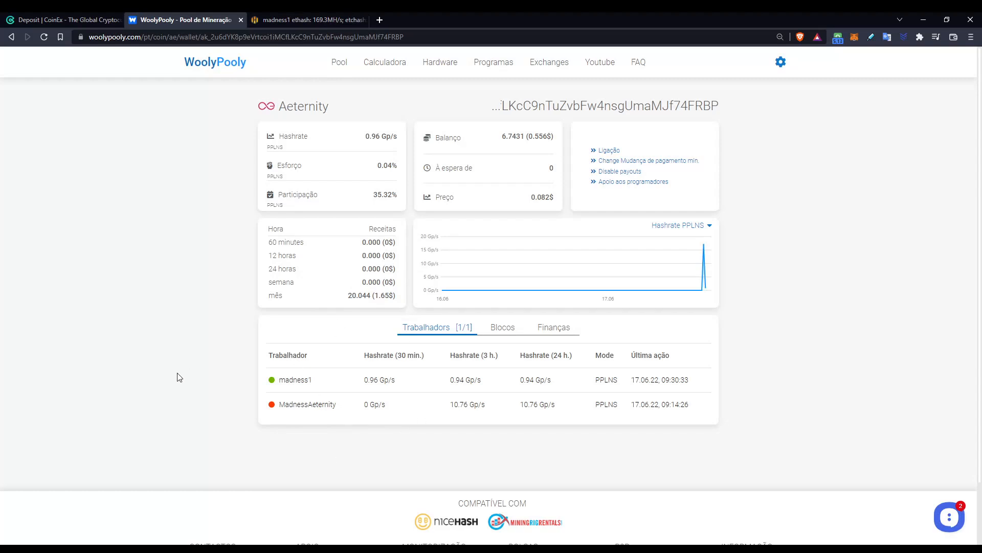
left_click(499, 327)
left_click(553, 328)
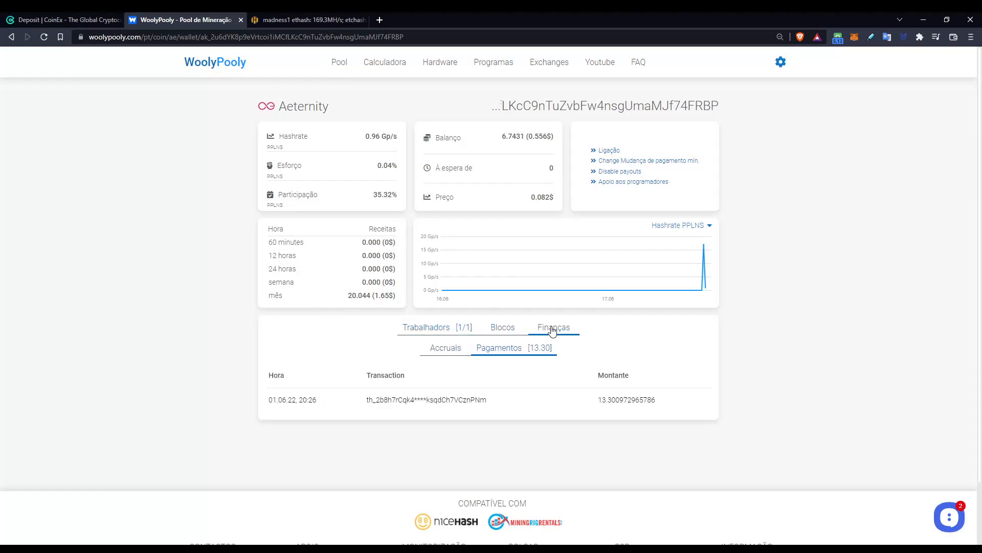